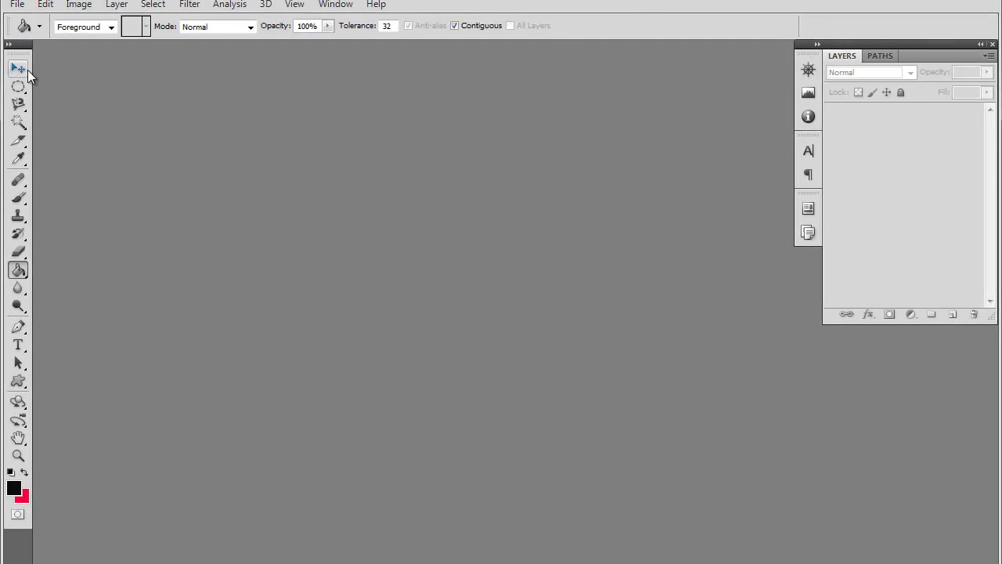
Create a new 800×900 px, 72 ppi, 16-bit RGB document with a transparent background.
{"action": "left_click", "coordinate": [19, 70]}
{"action": "left_click", "coordinate": [16, 5]}
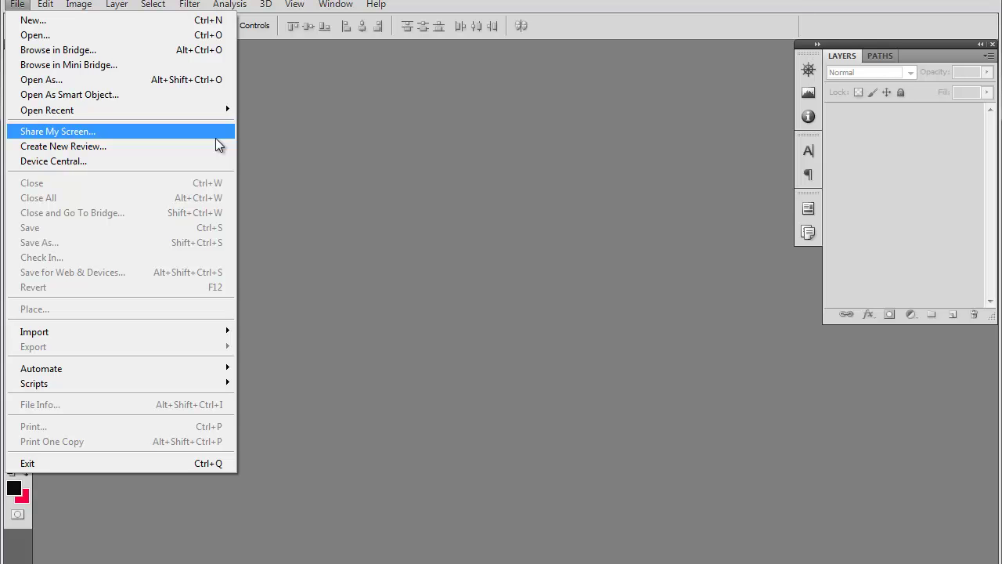
{"action": "left_click", "coordinate": [135, 23]}
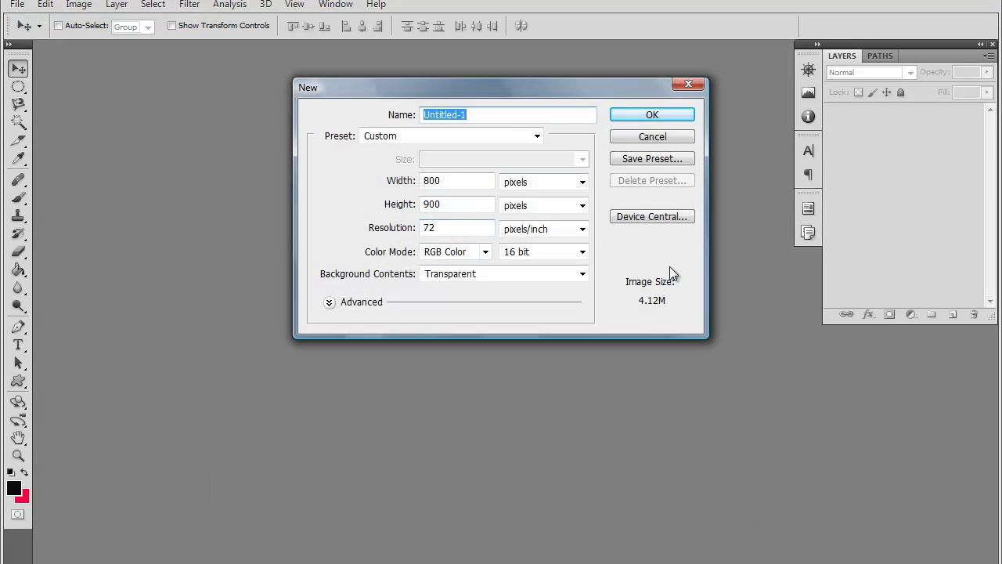
{"action": "left_click", "coordinate": [664, 114]}
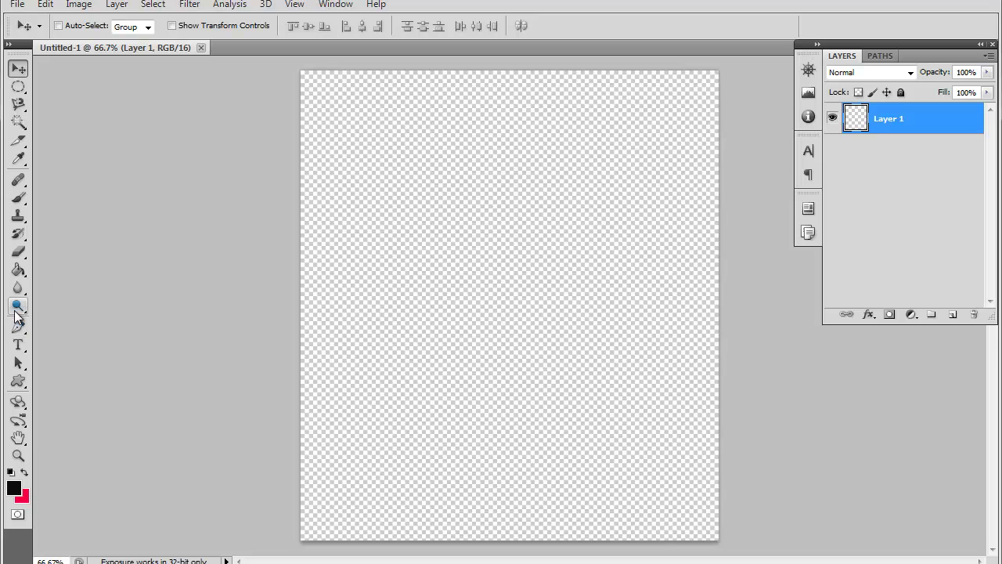
Fill Layer 1 with near-black #0f0f0f using the Paint Bucket.
{"action": "left_click", "coordinate": [19, 271]}
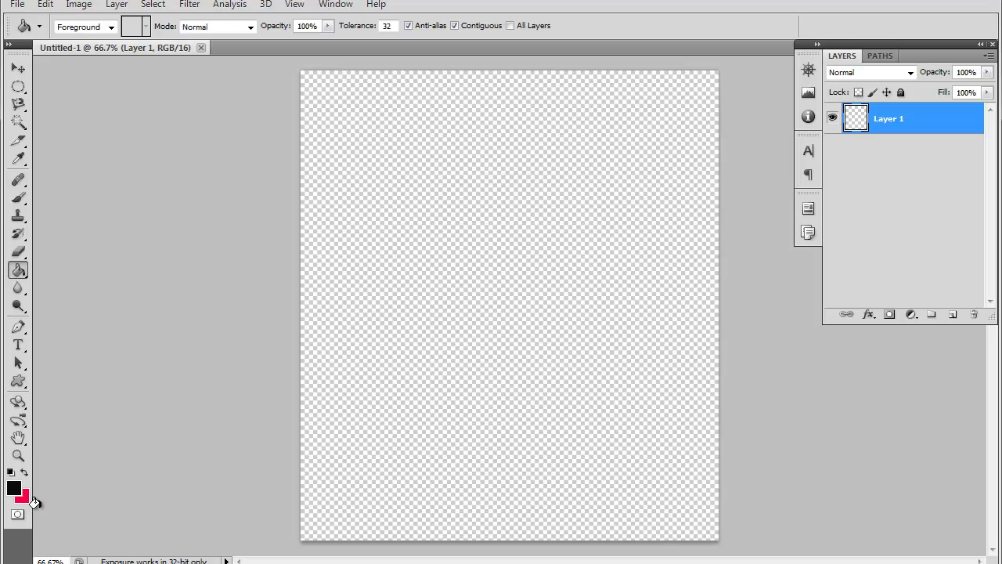
{"action": "left_click", "coordinate": [14, 487]}
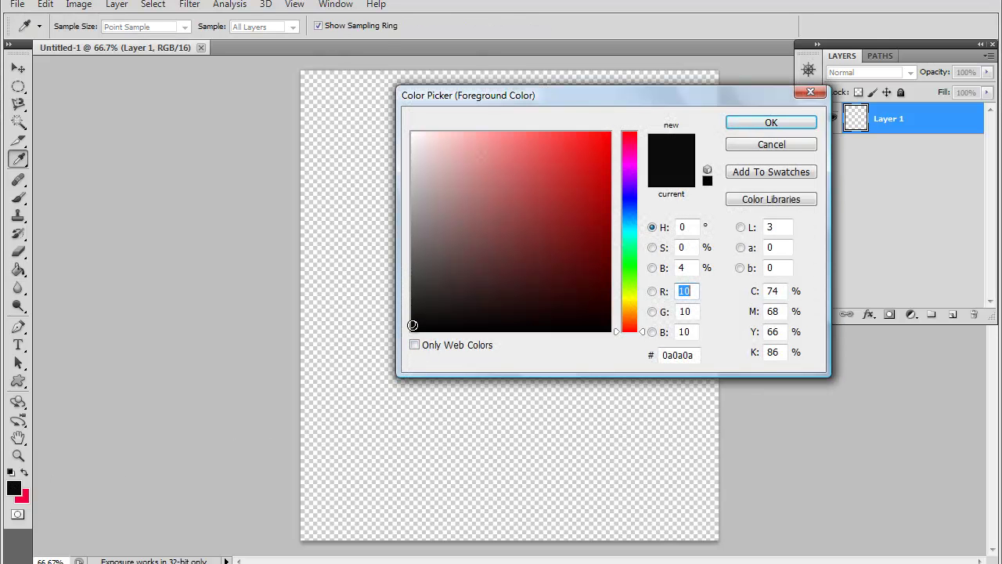
{"action": "left_click_drag", "start_coordinate": [413, 325], "coordinate": [409, 320]}
{"action": "left_click", "coordinate": [769, 119]}
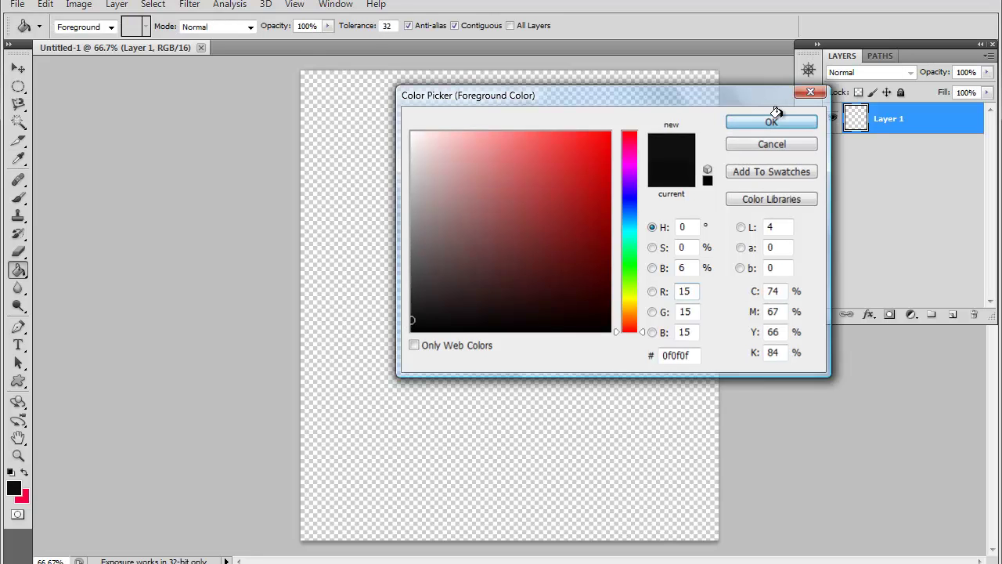
{"action": "left_click", "coordinate": [537, 132]}
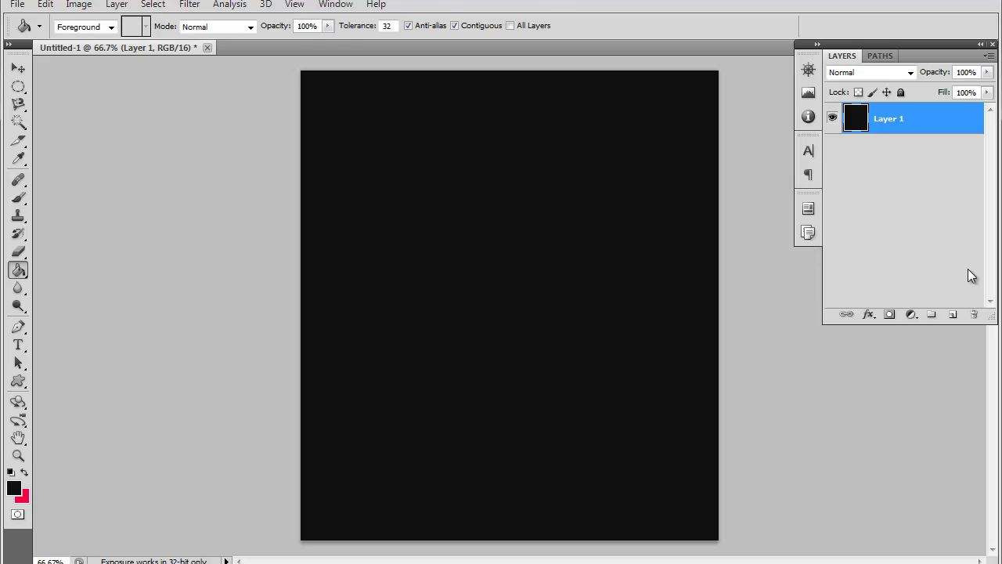
Zoom to 100% and float the Layers panel group at the upper right.
{"action": "key", "text": "ctrl+1"}
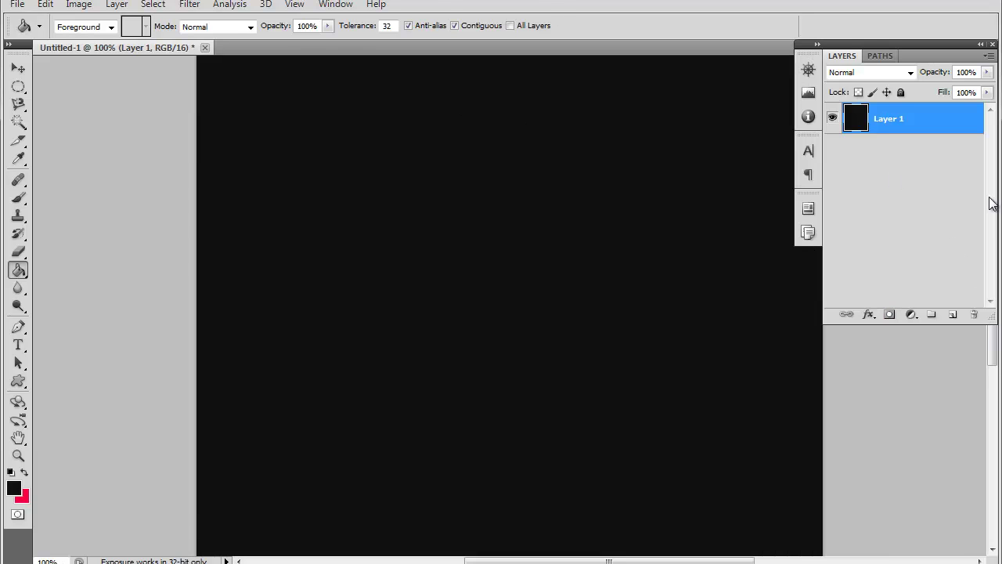
{"action": "scroll", "coordinate": [693, 138], "scroll_direction": "up", "scroll_amount": 3}
{"action": "left_click_drag", "start_coordinate": [810, 63], "coordinate": [734, 80]}
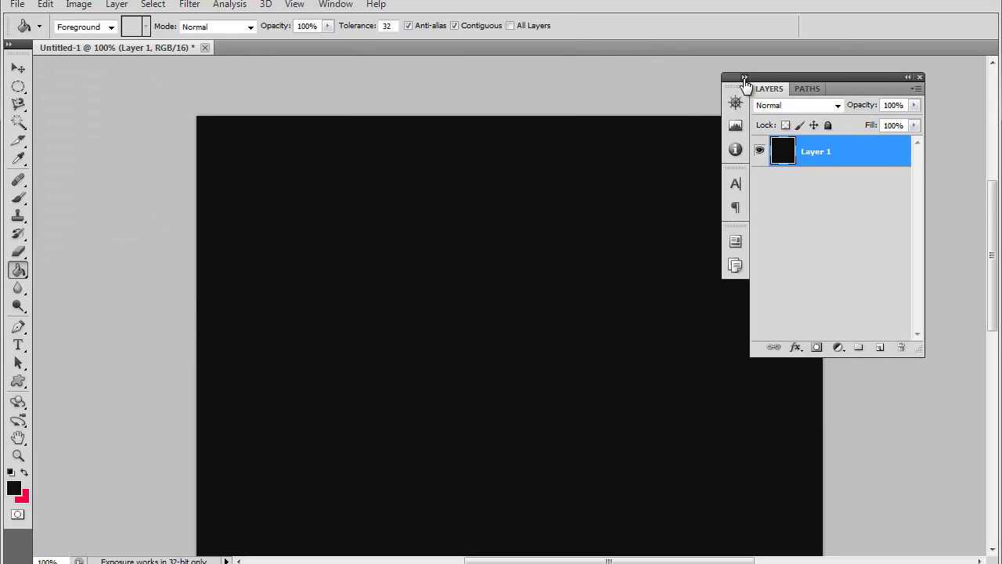
{"action": "left_click", "coordinate": [744, 78]}
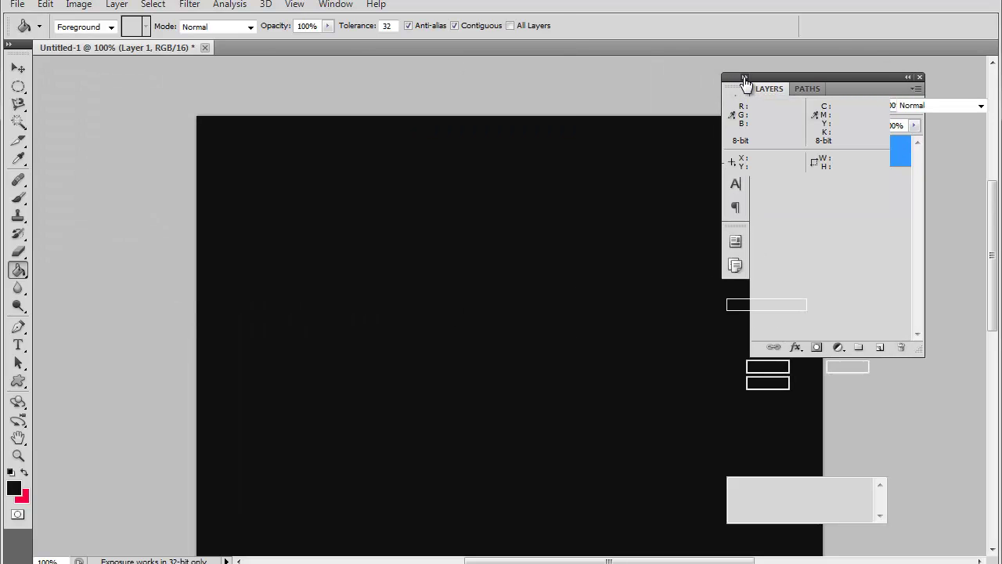
{"action": "left_click_drag", "start_coordinate": [775, 86], "coordinate": [832, 510]}
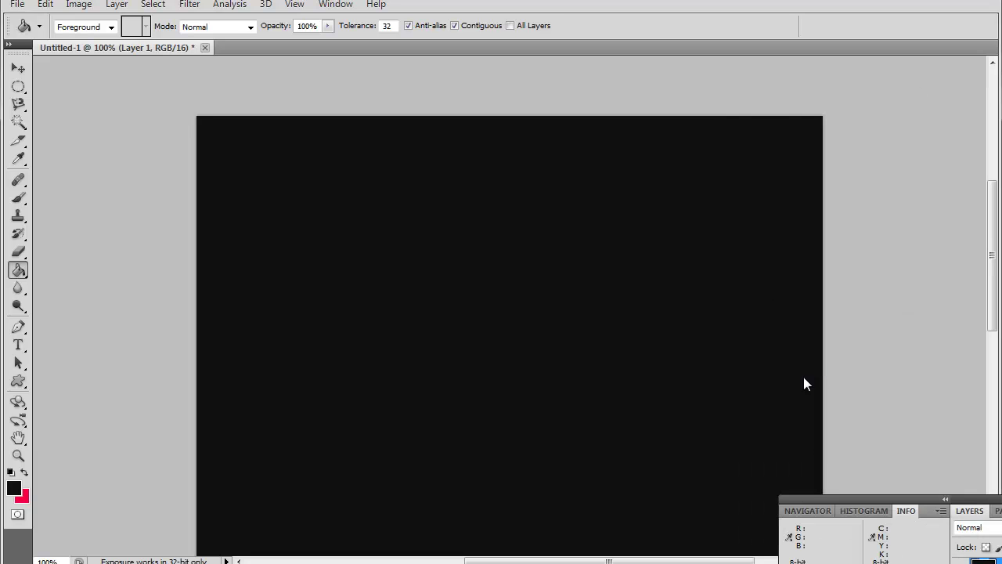
{"action": "left_click_drag", "start_coordinate": [898, 503], "coordinate": [745, 25]}
{"action": "left_click", "coordinate": [793, 28]}
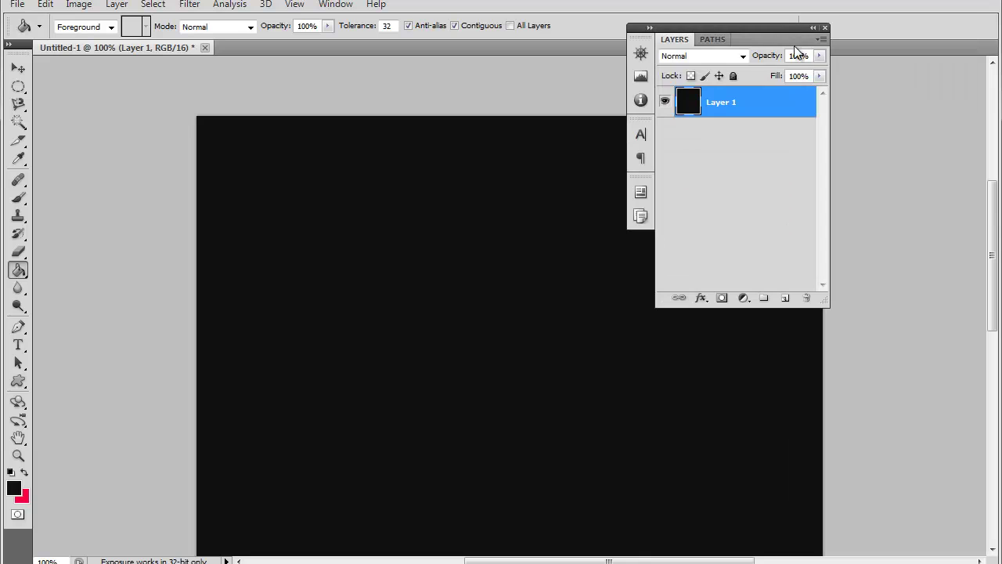
Gather the navigator, info, character and paragraph icon groups into a floating column below Layers.
{"action": "left_click_drag", "start_coordinate": [642, 37], "coordinate": [818, 316]}
{"action": "left_click_drag", "start_coordinate": [637, 38], "coordinate": [815, 395]}
{"action": "left_click_drag", "start_coordinate": [634, 39], "coordinate": [812, 467]}
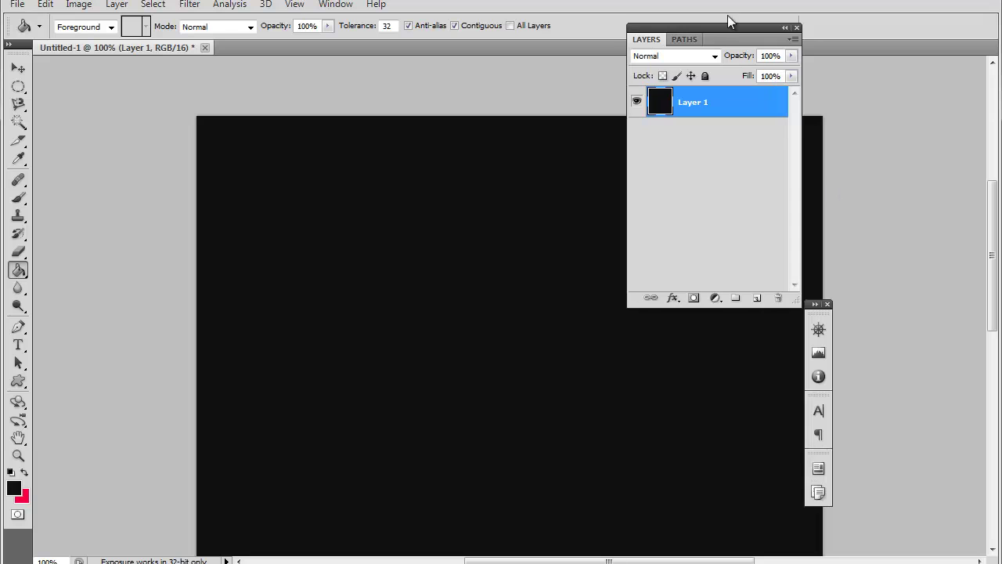
{"action": "left_click_drag", "start_coordinate": [717, 25], "coordinate": [916, 63]}
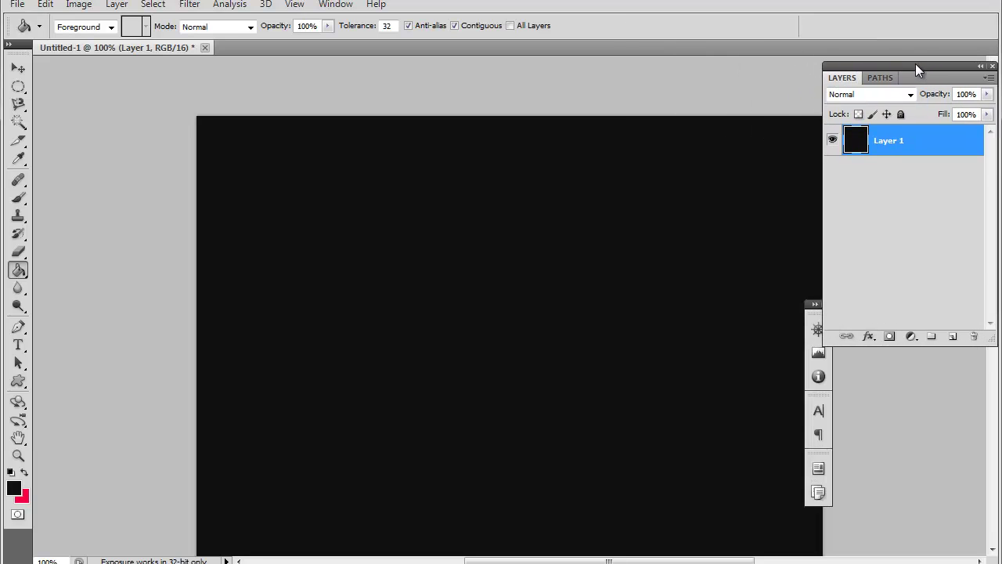
{"action": "left_click_drag", "start_coordinate": [810, 310], "coordinate": [979, 368]}
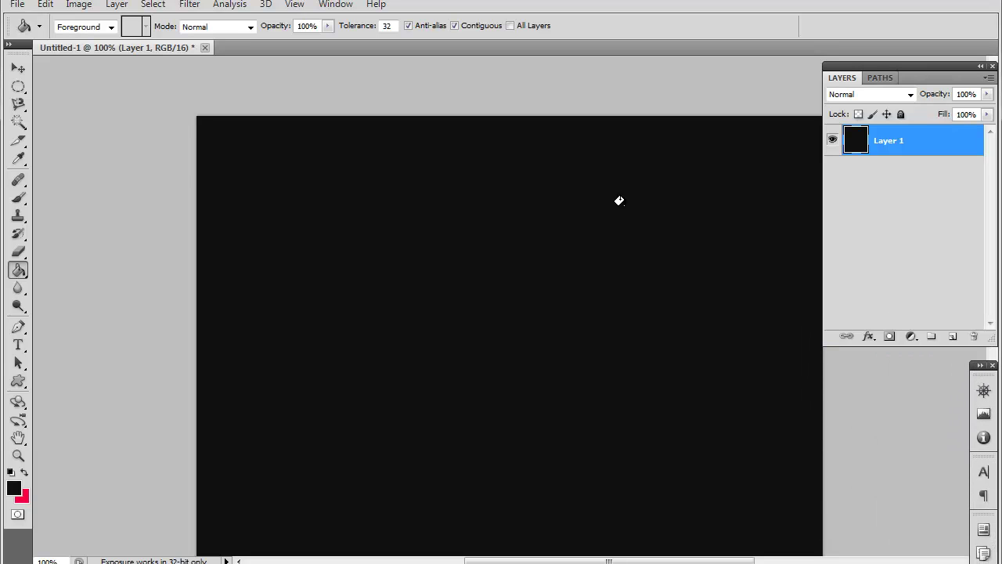
{"action": "scroll", "coordinate": [618, 201], "scroll_direction": "down", "scroll_amount": 2}
{"action": "scroll", "coordinate": [635, 206], "scroll_direction": "up", "scroll_amount": 4}
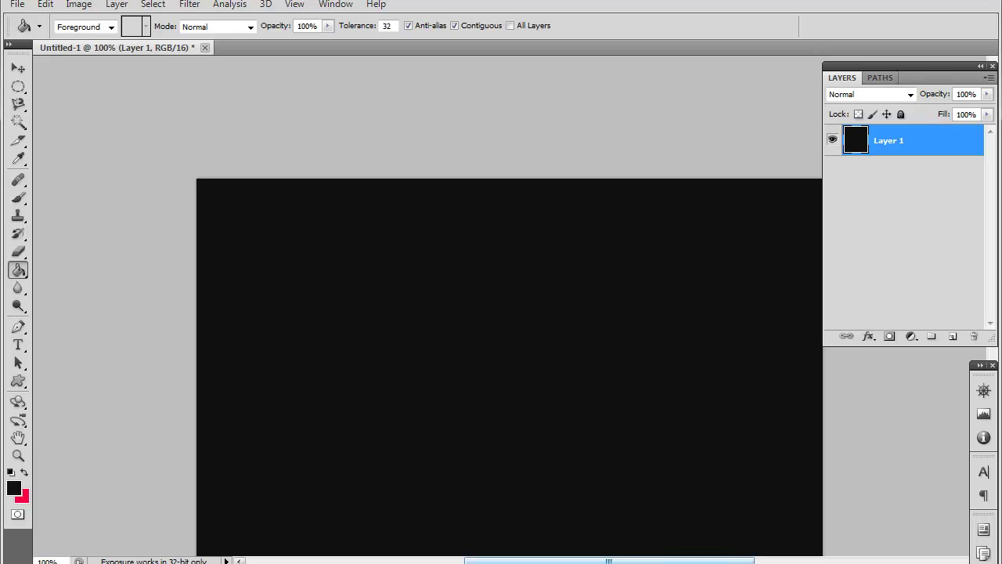
{"action": "left_click_drag", "start_coordinate": [652, 561], "coordinate": [670, 561]}
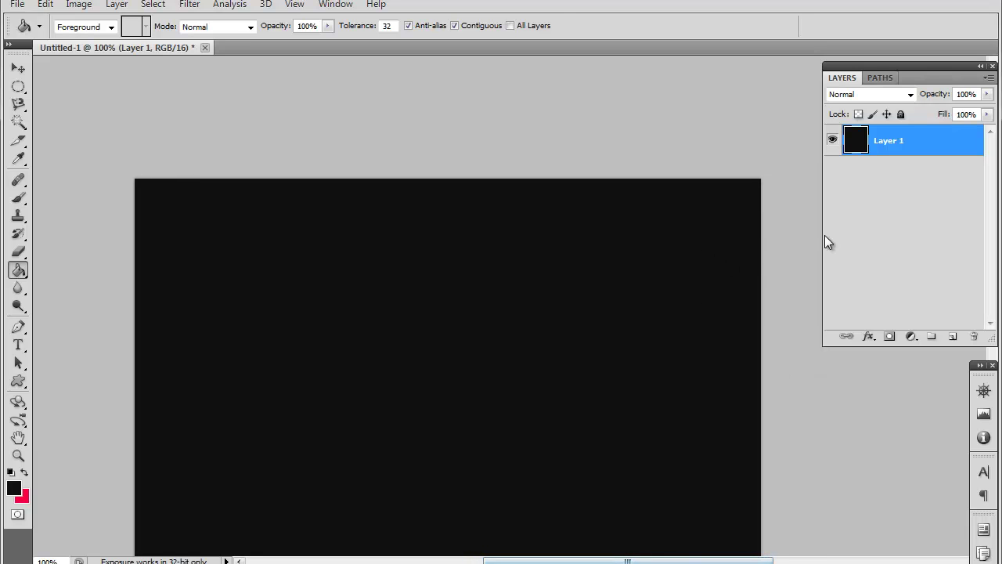
{"action": "left_click_drag", "start_coordinate": [882, 65], "coordinate": [862, 64]}
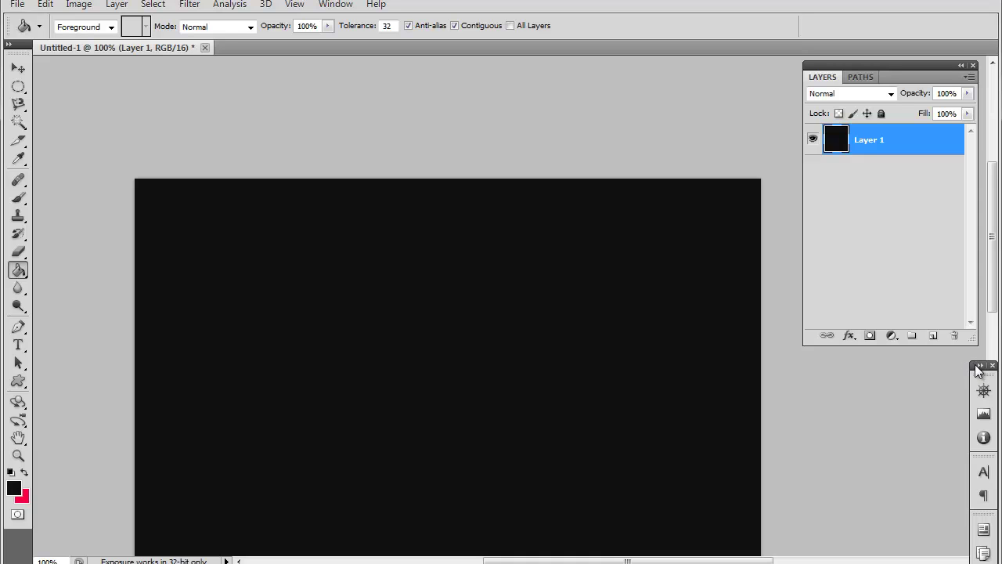
{"action": "left_click_drag", "start_coordinate": [968, 369], "coordinate": [941, 368]}
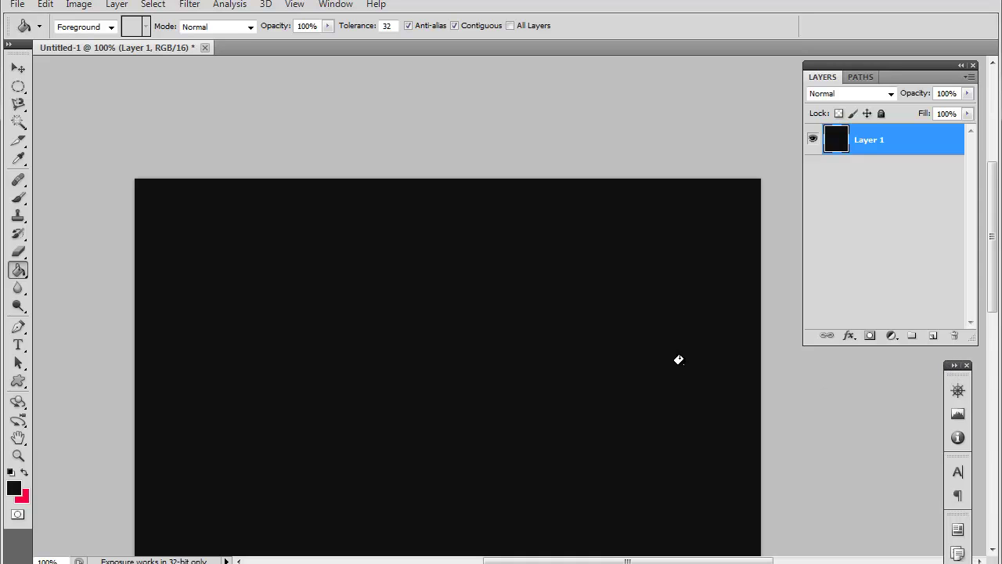
{"action": "scroll", "coordinate": [627, 359], "scroll_direction": "down", "scroll_amount": 2}
Zoom out and choose the Rectangular Marquee tool.
{"action": "key", "text": "ctrl+minus"}
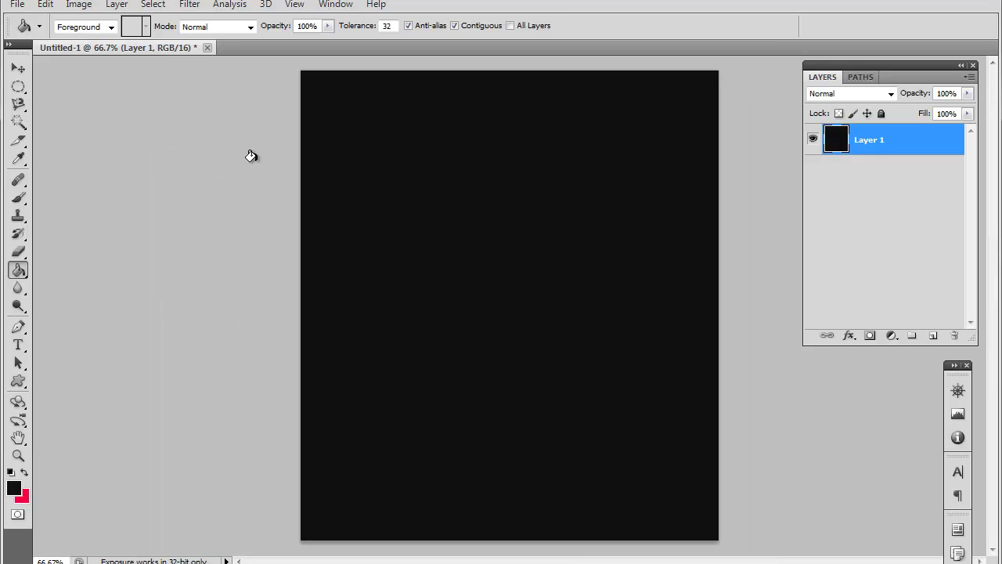
{"action": "left_click", "coordinate": [18, 86]}
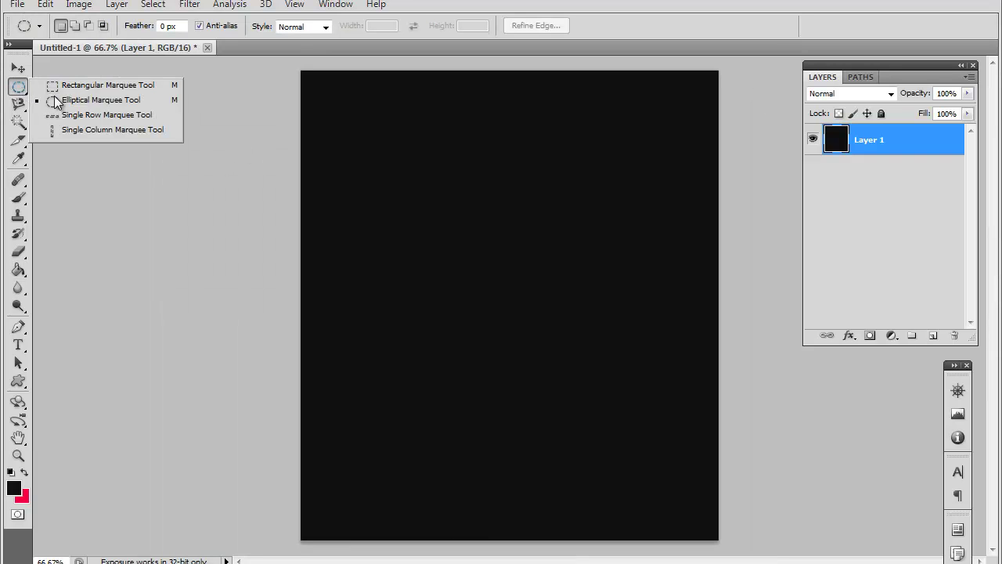
{"action": "left_click", "coordinate": [67, 88]}
Set the foreground to off-white #f8f8f8 and add an empty Layer 2.
{"action": "left_click", "coordinate": [11, 472]}
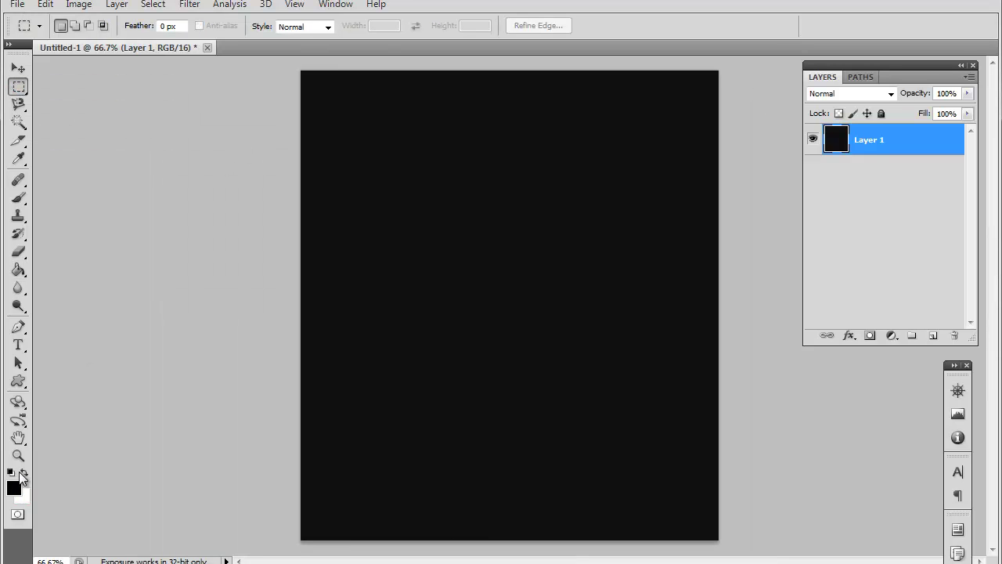
{"action": "left_click", "coordinate": [24, 473]}
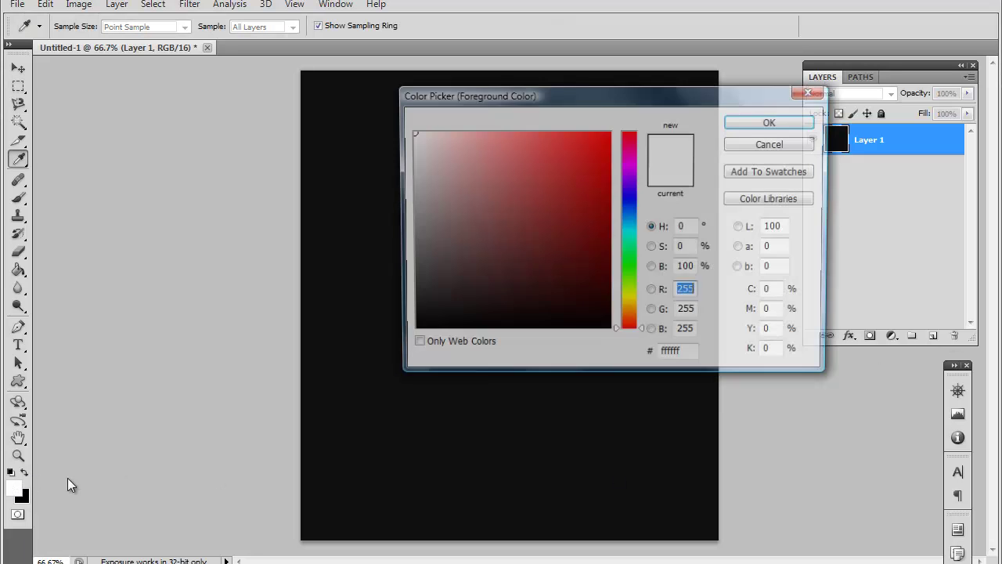
{"action": "left_click", "coordinate": [15, 489]}
{"action": "left_click_drag", "start_coordinate": [410, 132], "coordinate": [396, 137]}
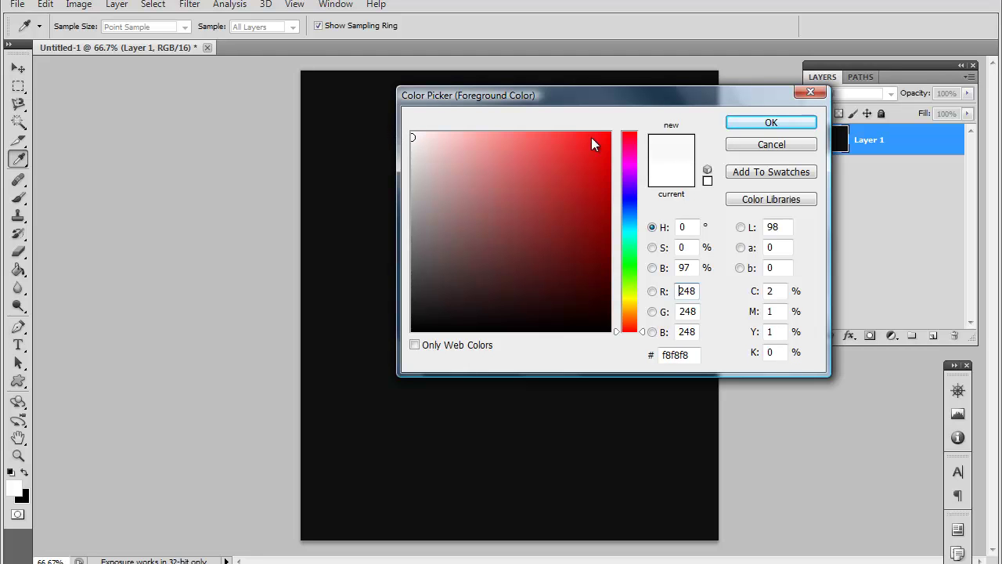
{"action": "left_click", "coordinate": [768, 123]}
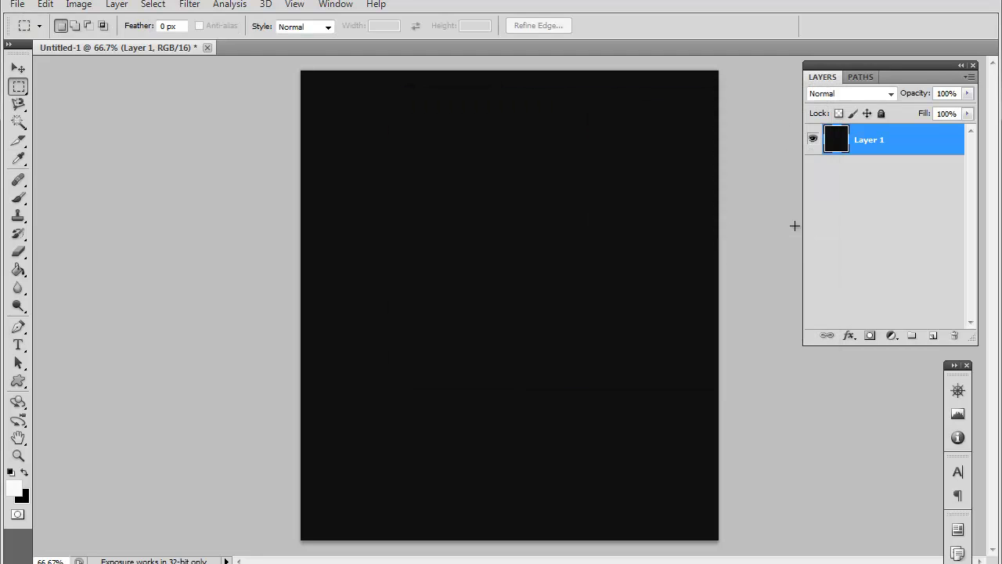
{"action": "left_click", "coordinate": [931, 336]}
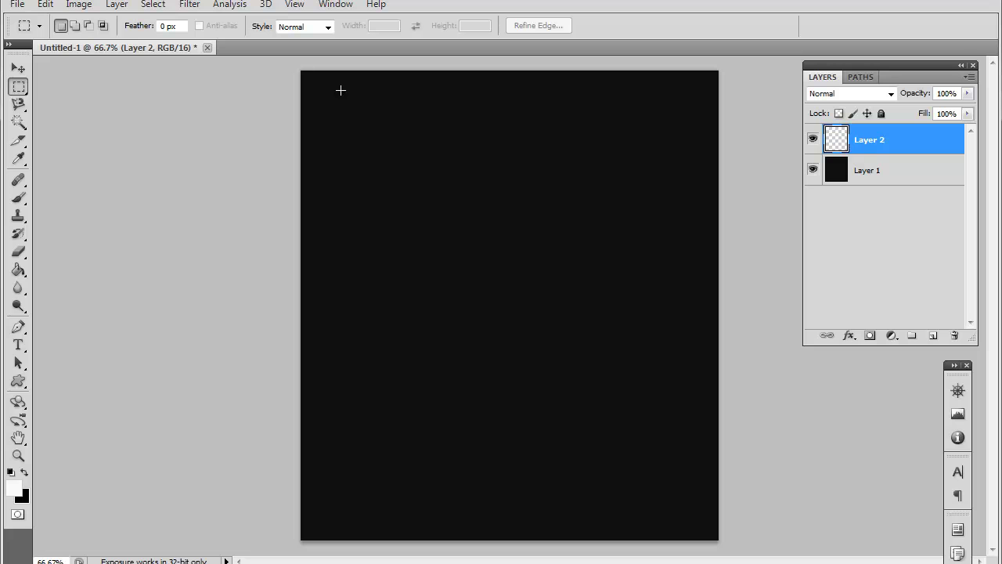
Draw a large rectangular selection on Layer 2 and fill it with off-white #f8f8f8.
{"action": "left_click_drag", "start_coordinate": [340, 95], "coordinate": [468, 153]}
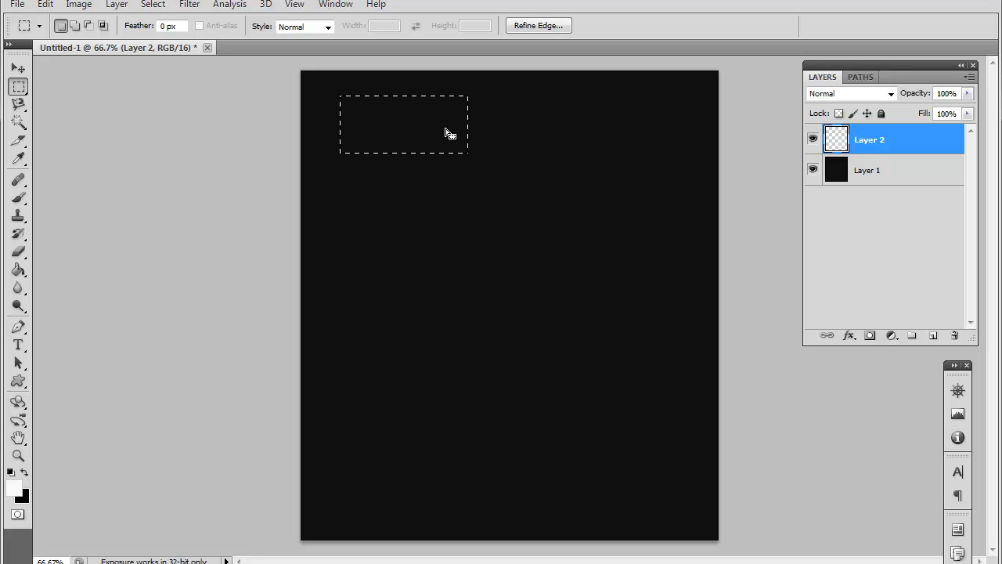
{"action": "left_click", "coordinate": [488, 148]}
{"action": "left_click", "coordinate": [15, 93]}
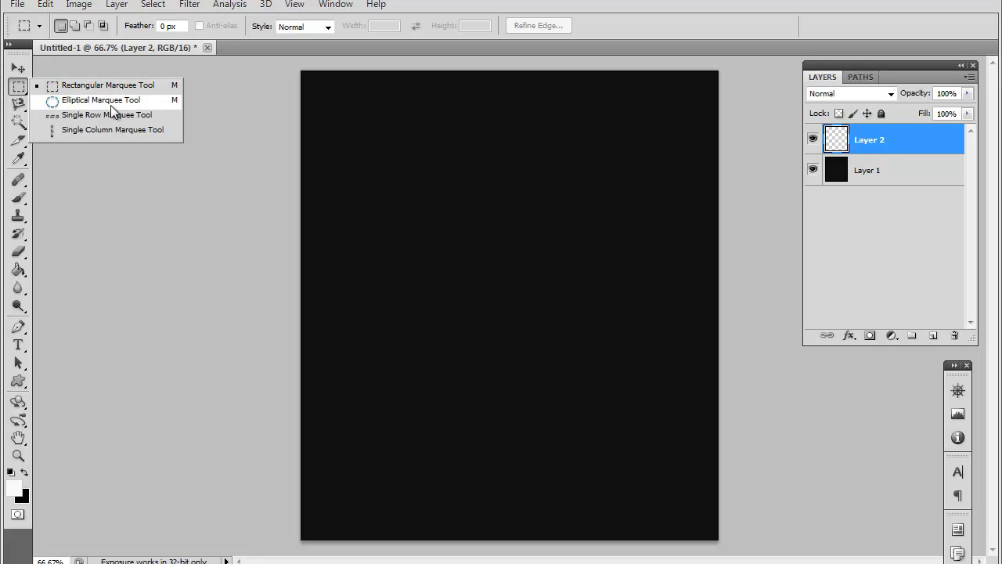
{"action": "left_click", "coordinate": [243, 98]}
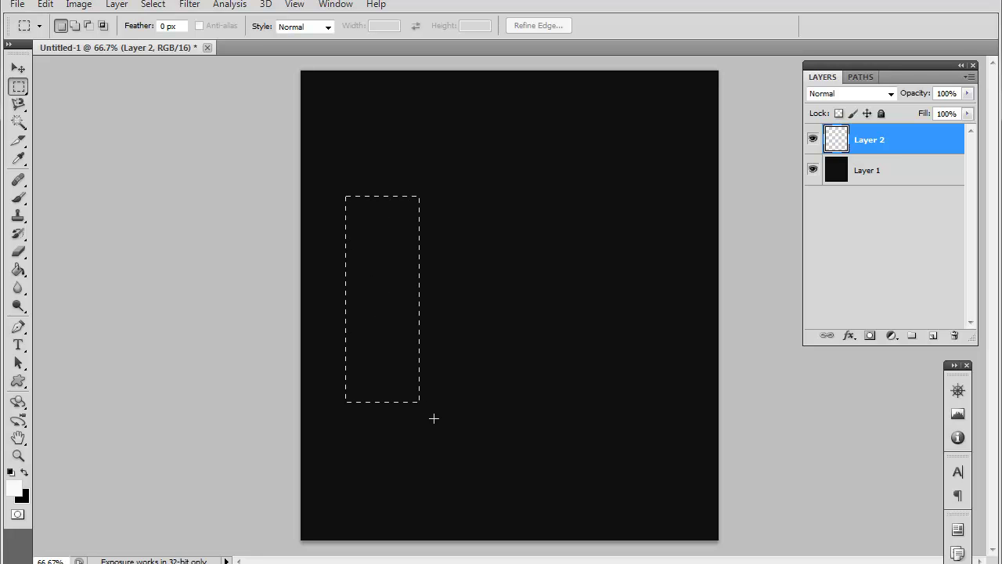
{"action": "left_click_drag", "start_coordinate": [433, 418], "coordinate": [670, 495]}
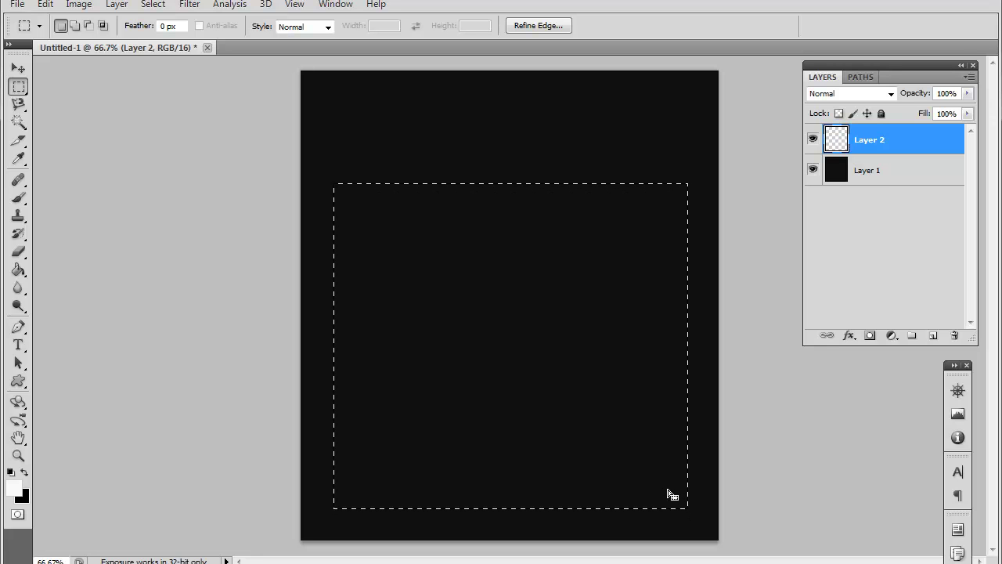
{"action": "left_click", "coordinate": [18, 270]}
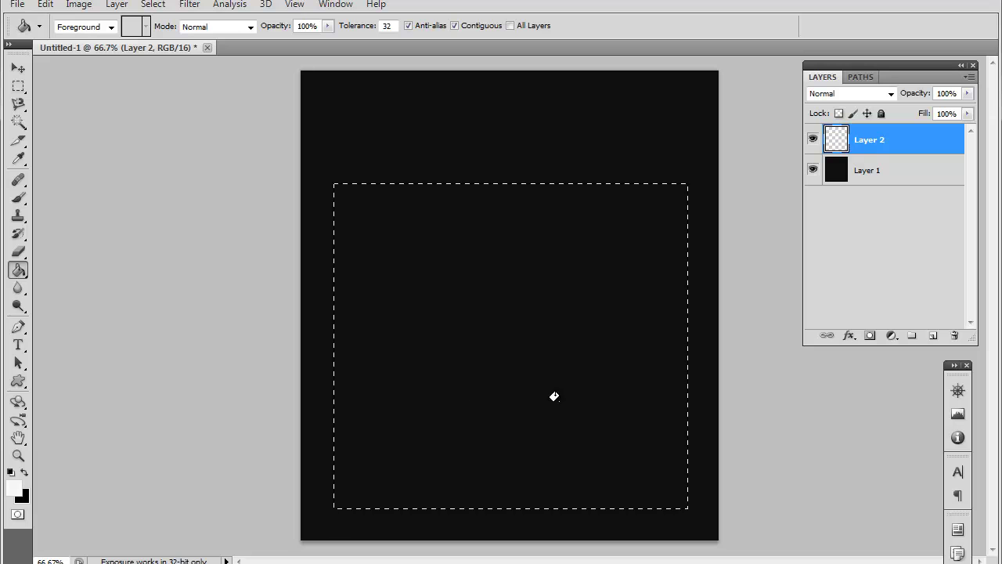
{"action": "left_click", "coordinate": [470, 318]}
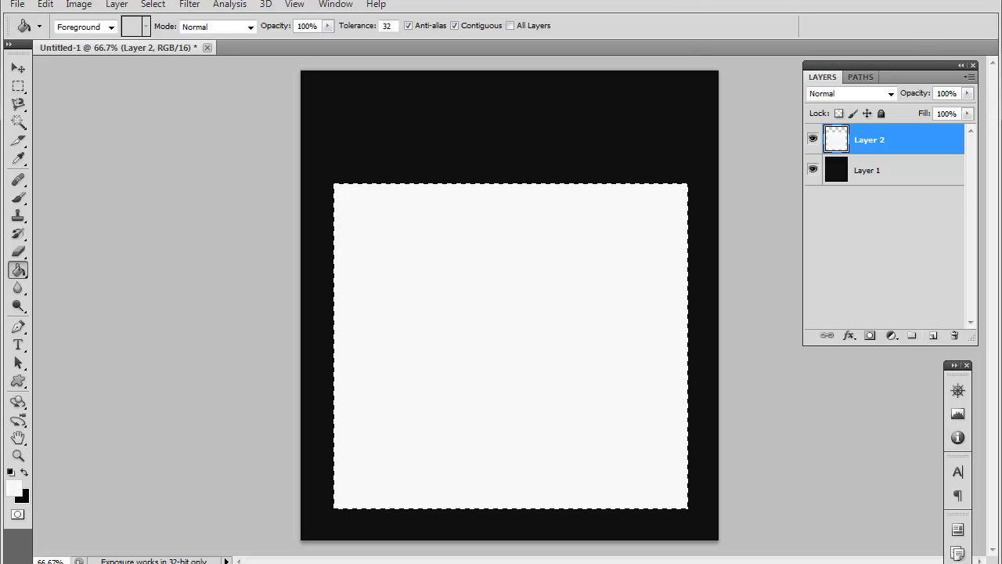
Deselect the panel, zoom to 100%, and open Layer Style for Layer 1.
{"action": "key", "text": "ctrl+d"}
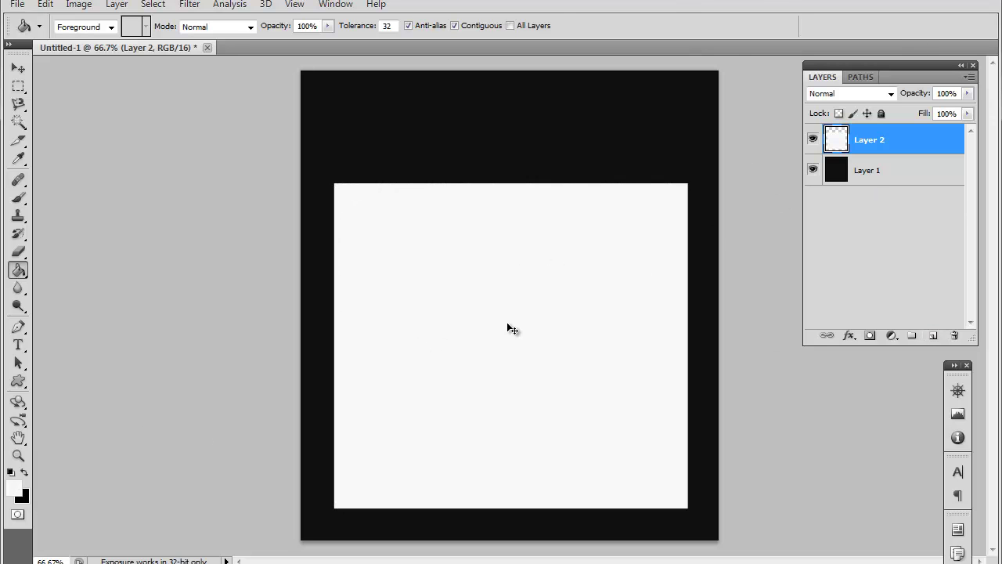
{"action": "key", "text": "ctrl+plus"}
{"action": "scroll", "coordinate": [503, 319], "scroll_direction": "up", "scroll_amount": 2}
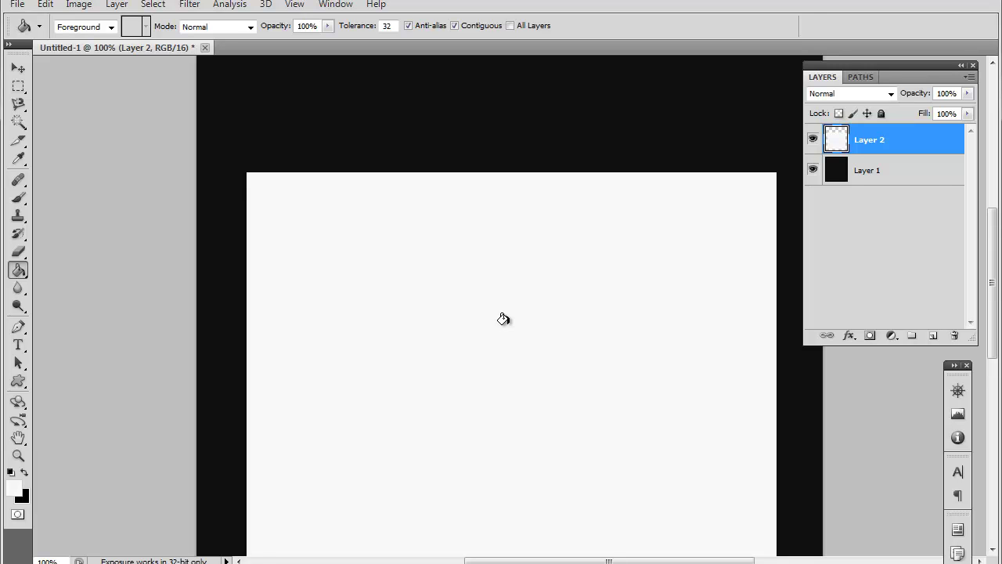
{"action": "scroll", "coordinate": [503, 318], "scroll_direction": "up", "scroll_amount": 2}
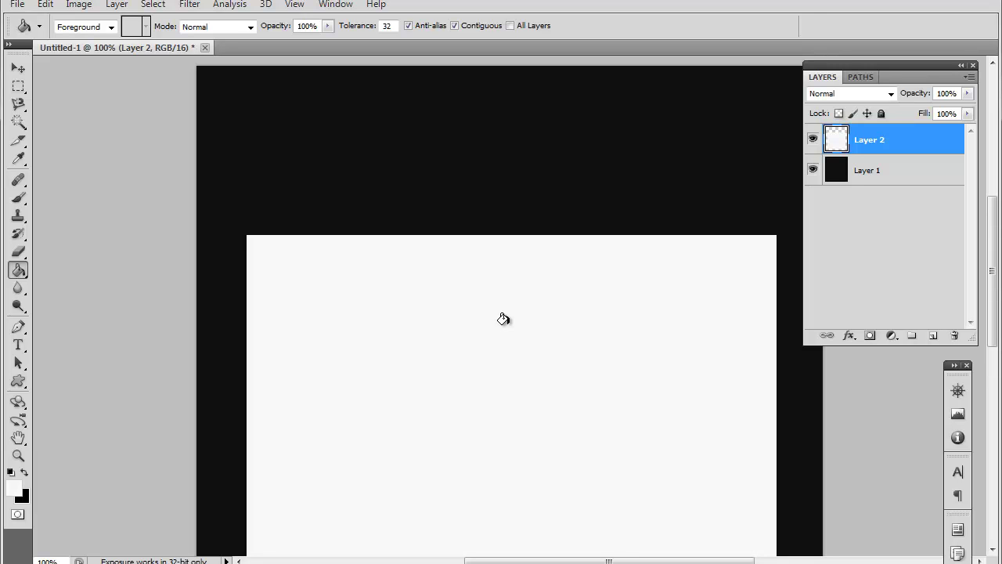
{"action": "left_click", "coordinate": [936, 176]}
{"action": "double_click", "coordinate": [936, 178]}
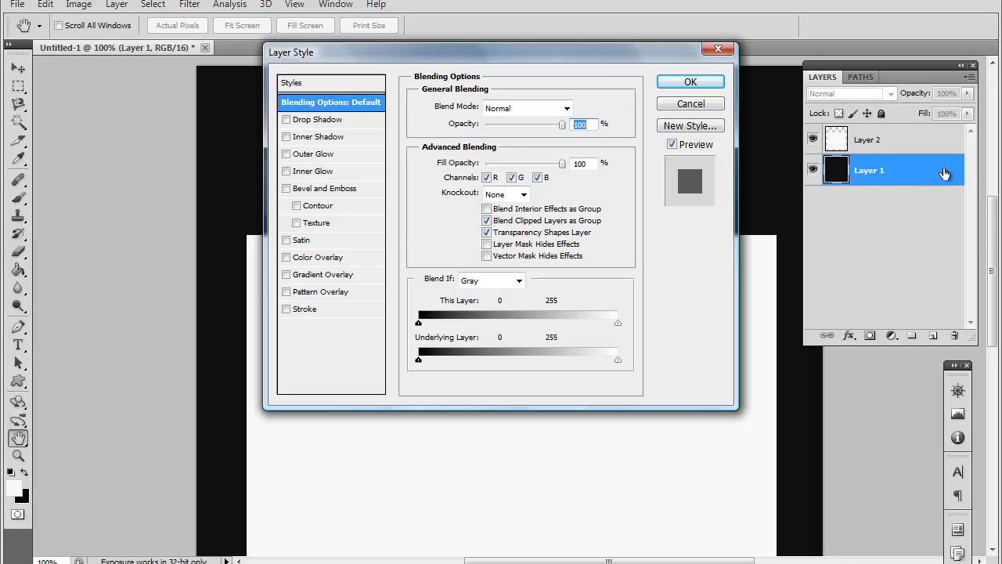
Add a Gradient Overlay with Normal blend mode to Layer 1.
{"action": "left_click", "coordinate": [287, 275]}
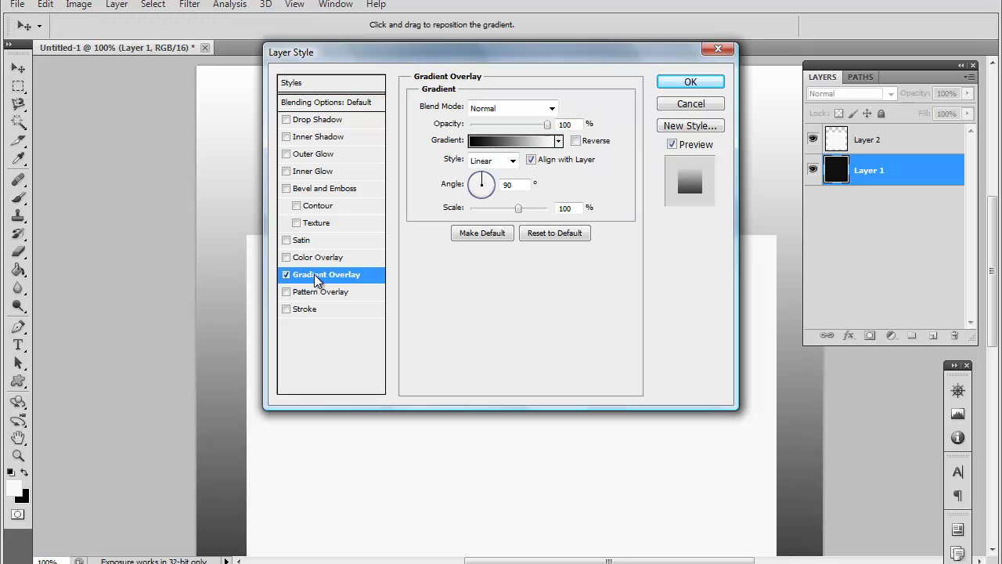
{"action": "left_click", "coordinate": [509, 108]}
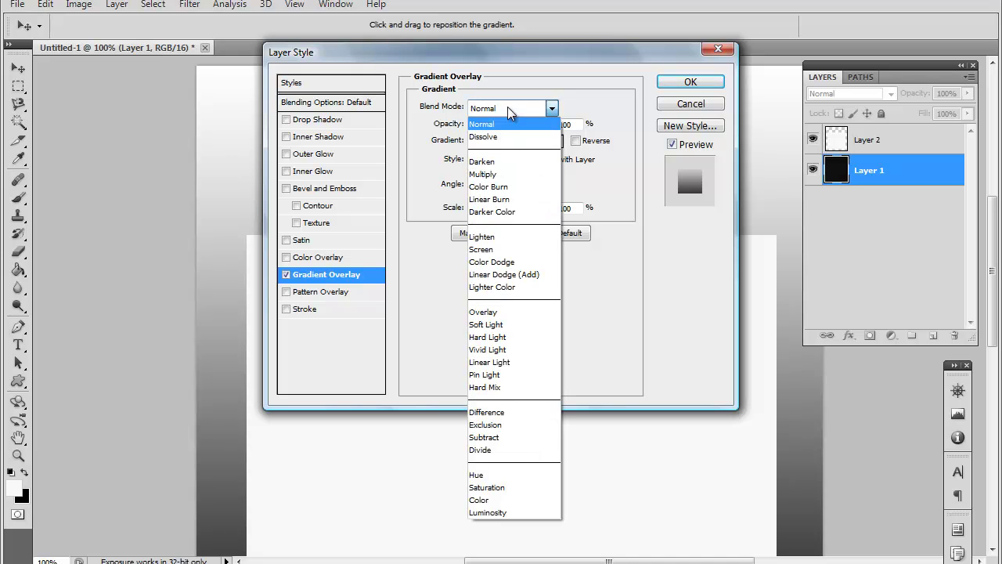
{"action": "left_click", "coordinate": [474, 312]}
{"action": "left_click", "coordinate": [509, 108]}
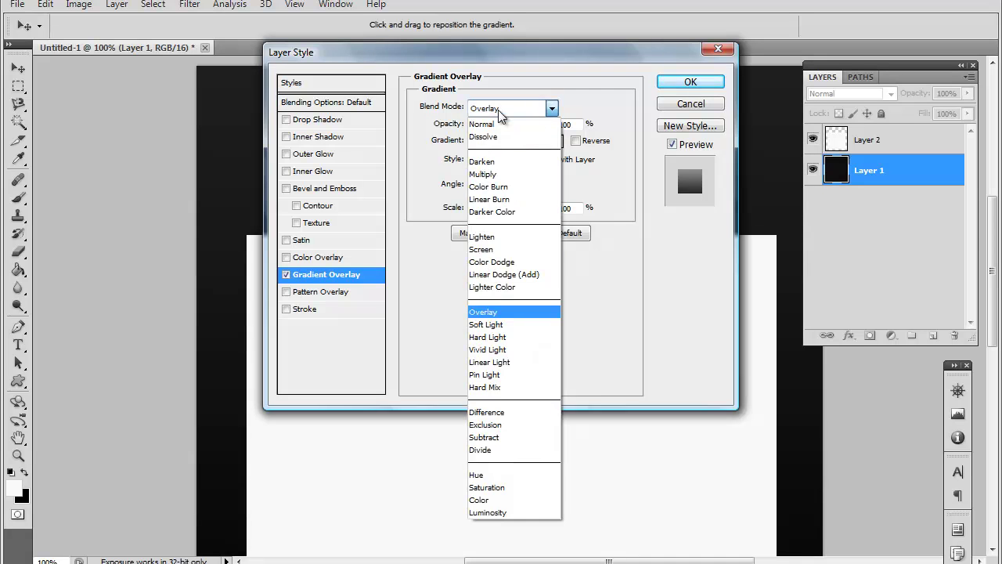
{"action": "left_click", "coordinate": [501, 126]}
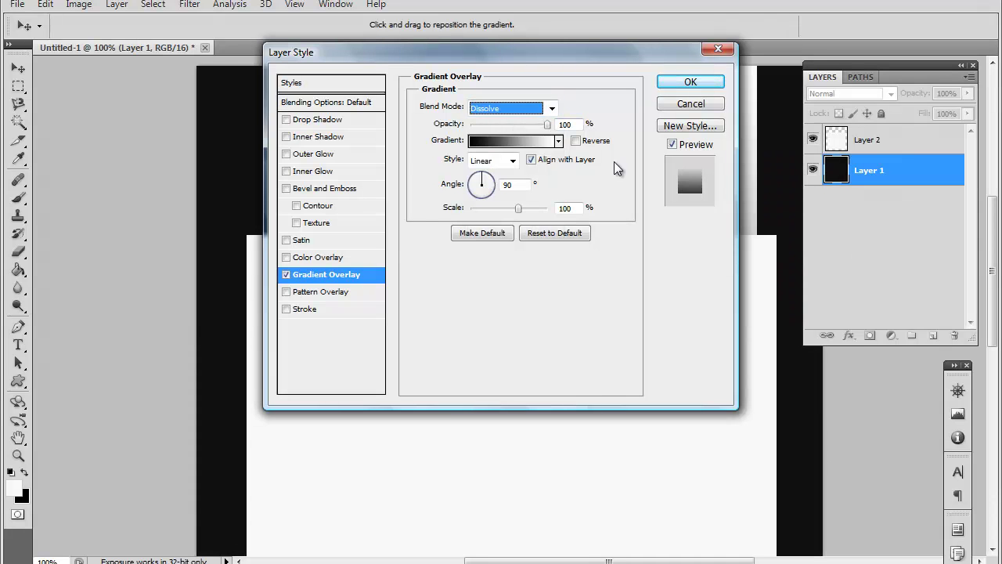
{"action": "mouse_move", "coordinate": [995, 235]}
{"action": "left_mouse_down"}
{"action": "mouse_move", "coordinate": [997, 299]}
{"action": "mouse_move", "coordinate": [998, 202]}
{"action": "mouse_move", "coordinate": [998, 317]}
{"action": "mouse_move", "coordinate": [996, 225]}
{"action": "left_mouse_up"}
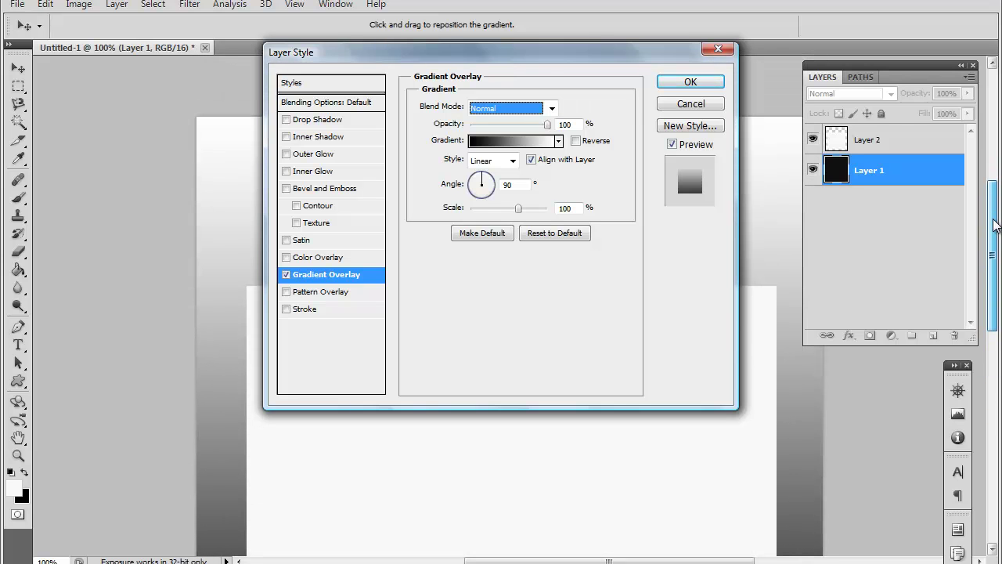
{"action": "left_click_drag", "start_coordinate": [543, 56], "coordinate": [3, 16]}
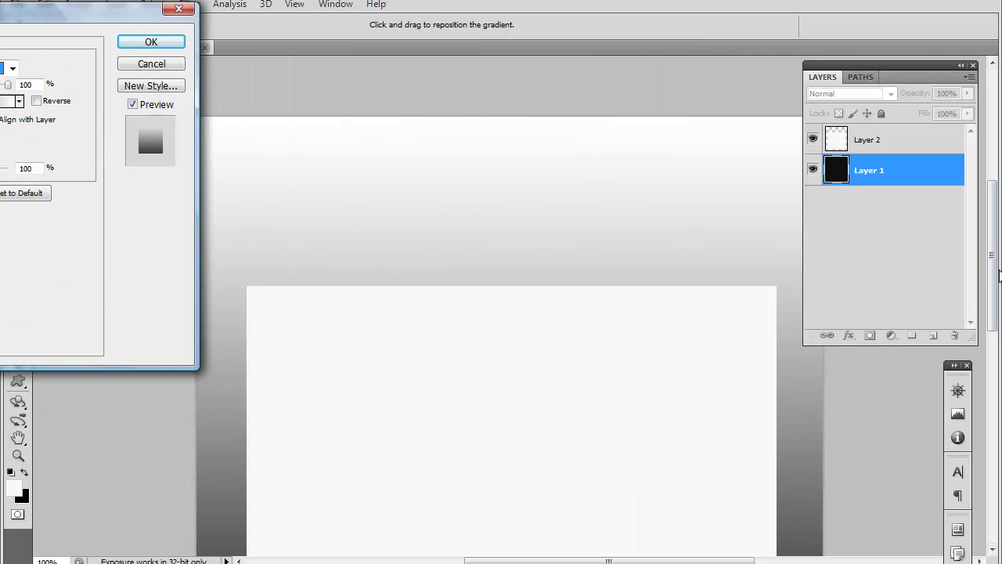
{"action": "left_click_drag", "start_coordinate": [993, 273], "coordinate": [996, 294]}
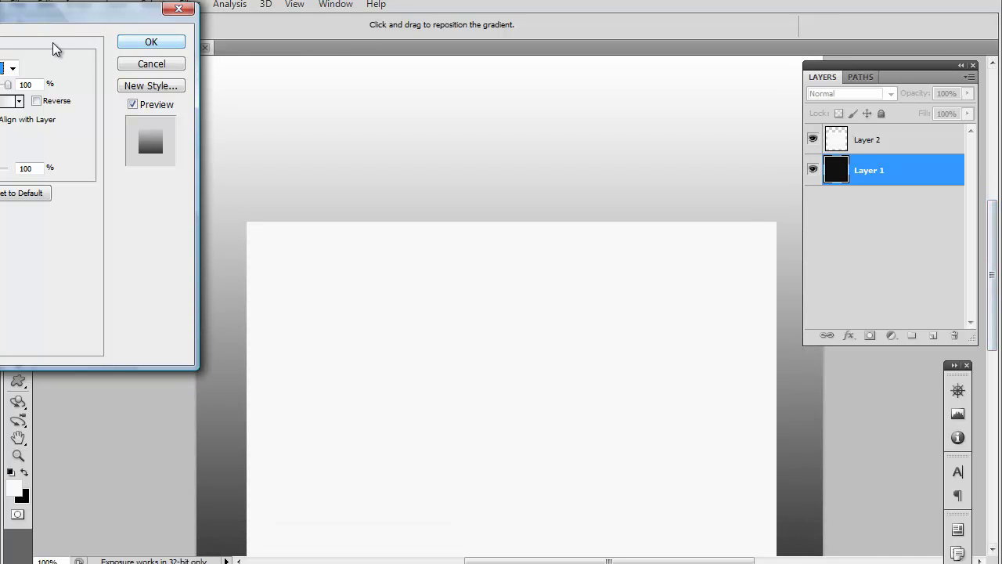
{"action": "left_click_drag", "start_coordinate": [70, 22], "coordinate": [496, 65]}
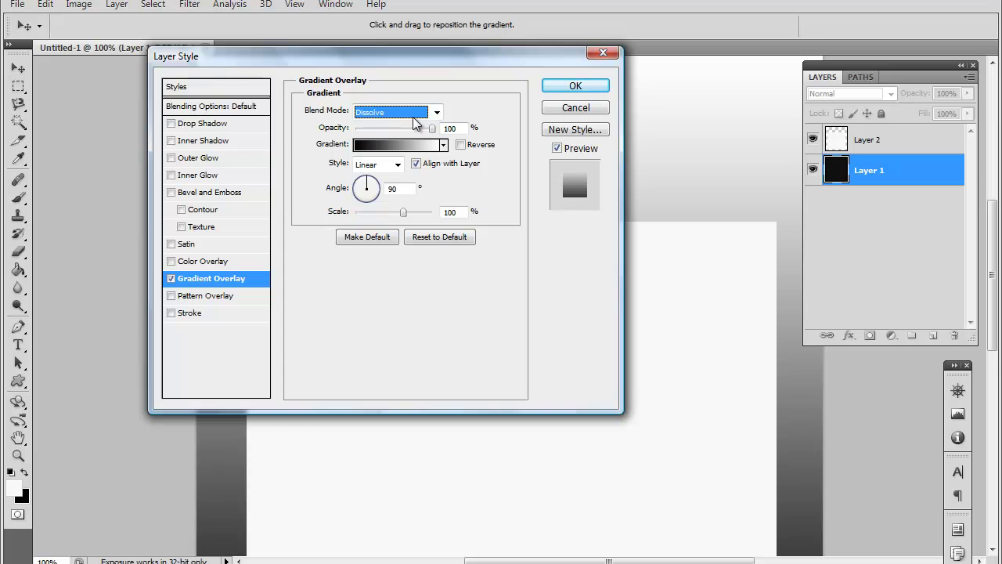
{"action": "left_click", "coordinate": [576, 86]}
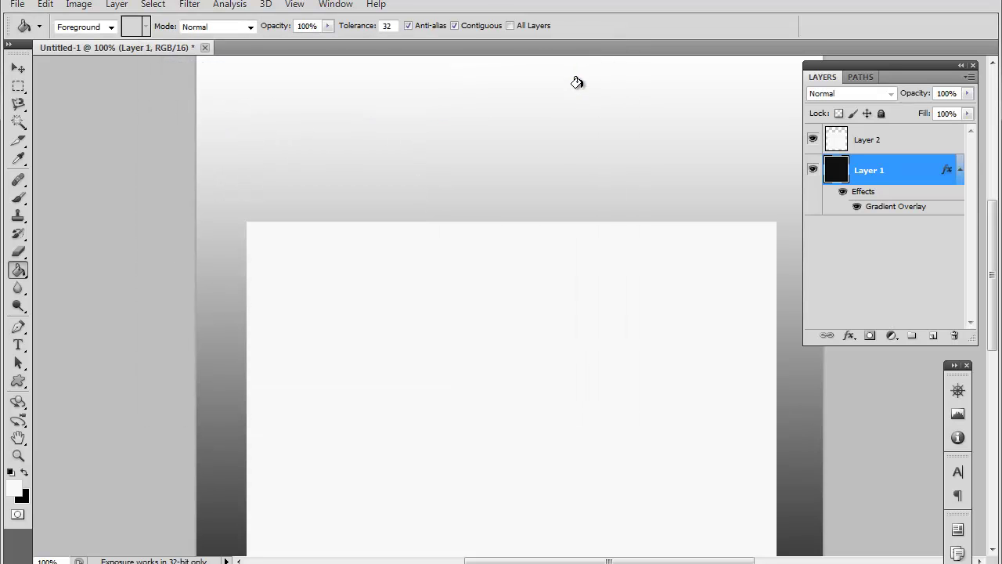
{"action": "left_click", "coordinate": [959, 170]}
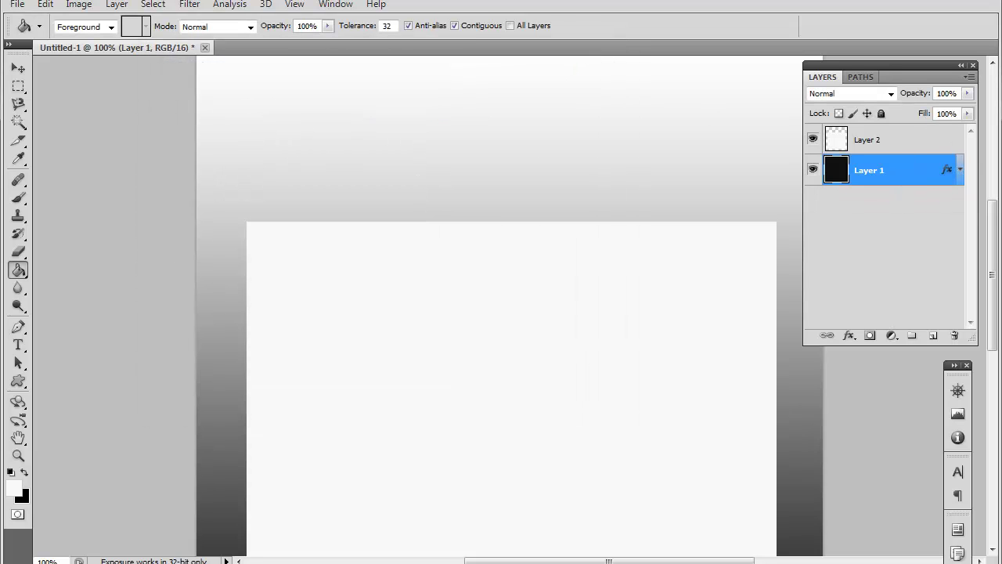
{"action": "left_click_drag", "start_coordinate": [997, 225], "coordinate": [999, 310]}
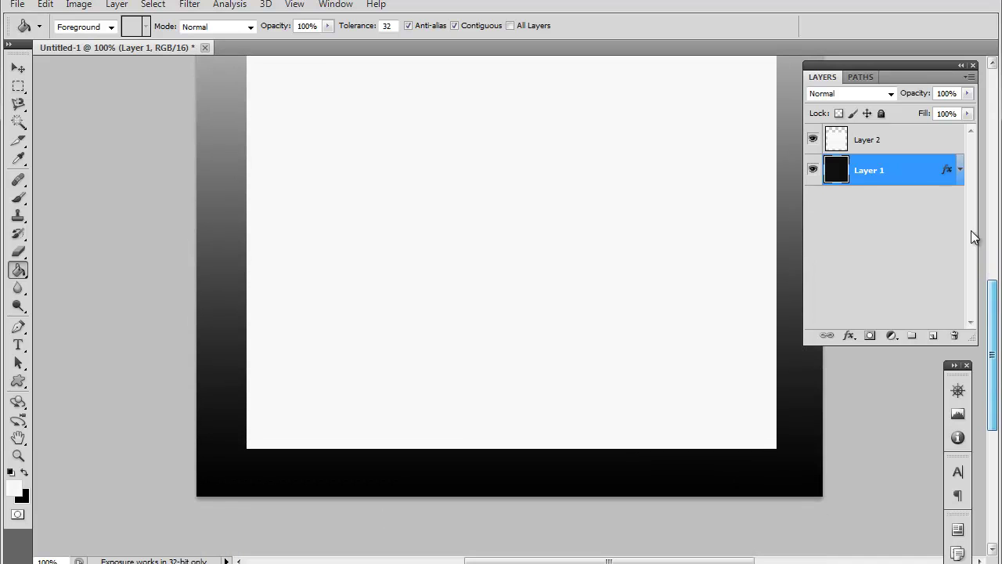
{"action": "double_click", "coordinate": [920, 174]}
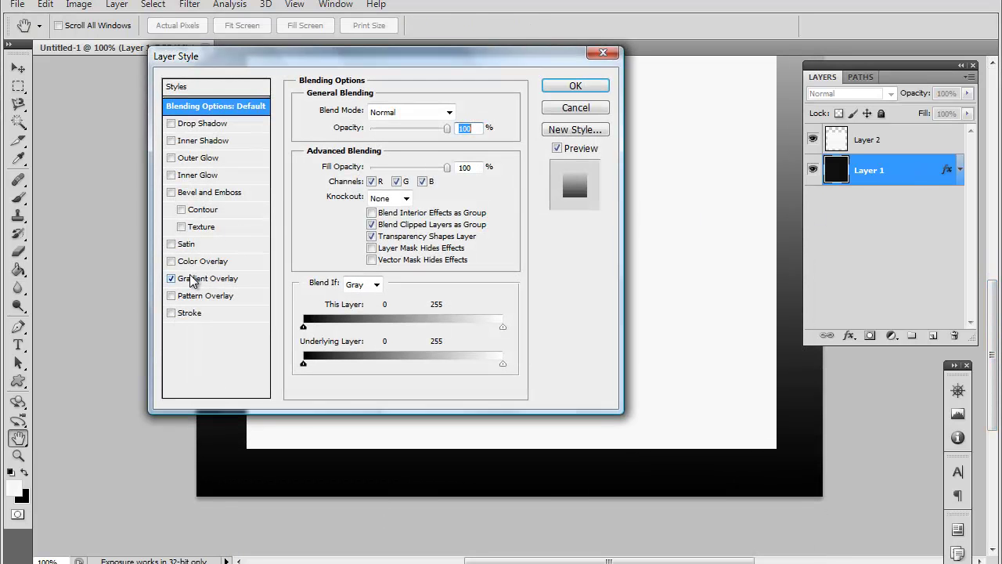
{"action": "left_click", "coordinate": [192, 278]}
{"action": "left_click_drag", "start_coordinate": [432, 128], "coordinate": [386, 137]}
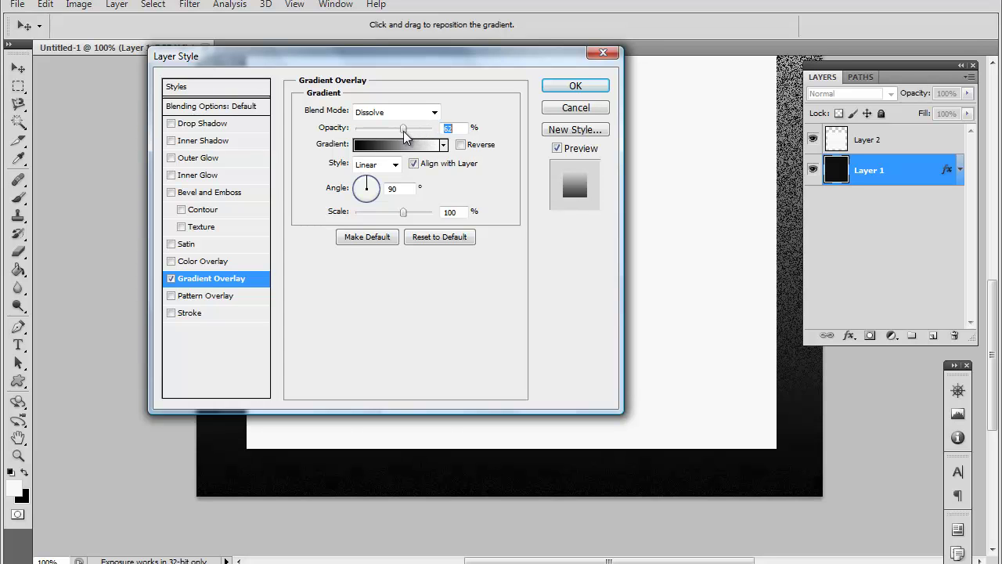
{"action": "left_click", "coordinate": [434, 112]}
{"action": "left_click", "coordinate": [423, 136]}
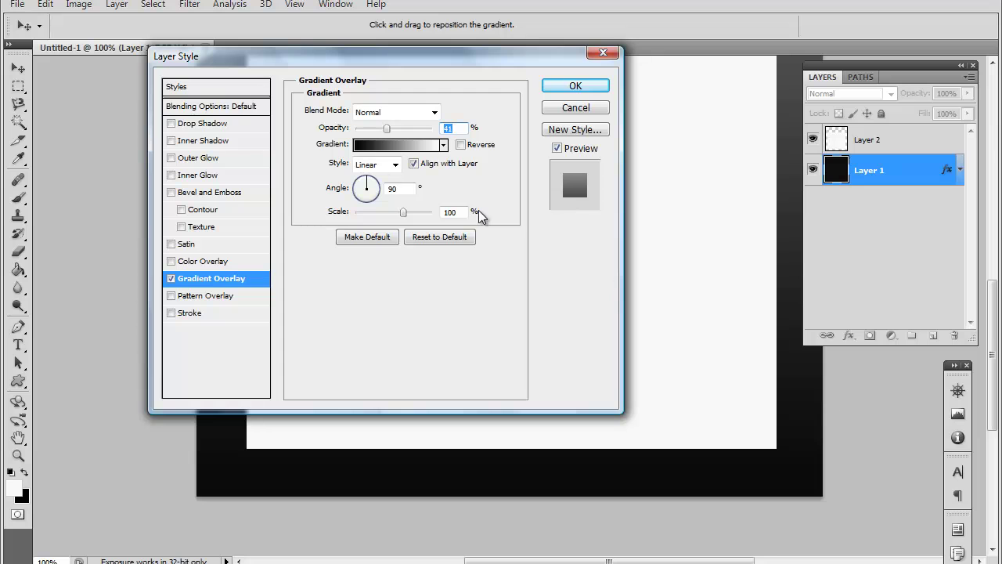
{"action": "left_click_drag", "start_coordinate": [991, 415], "coordinate": [997, 351]}
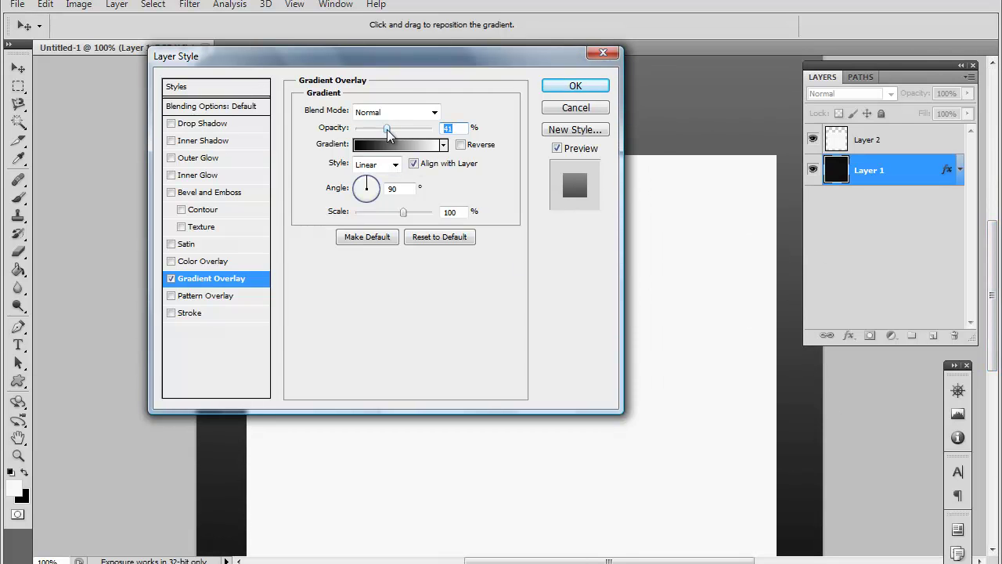
{"action": "left_click_drag", "start_coordinate": [387, 127], "coordinate": [515, 133]}
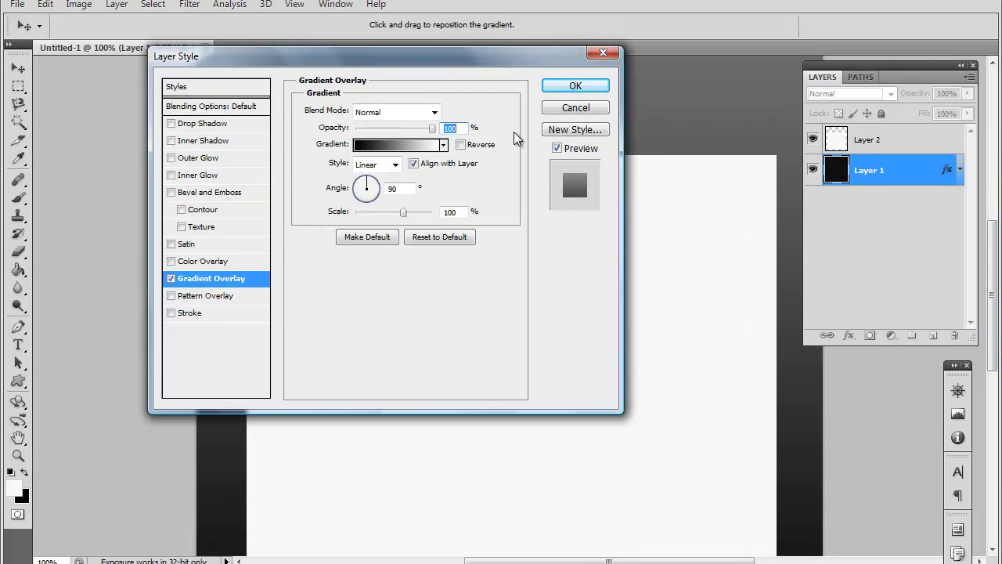
{"action": "left_click", "coordinate": [577, 85]}
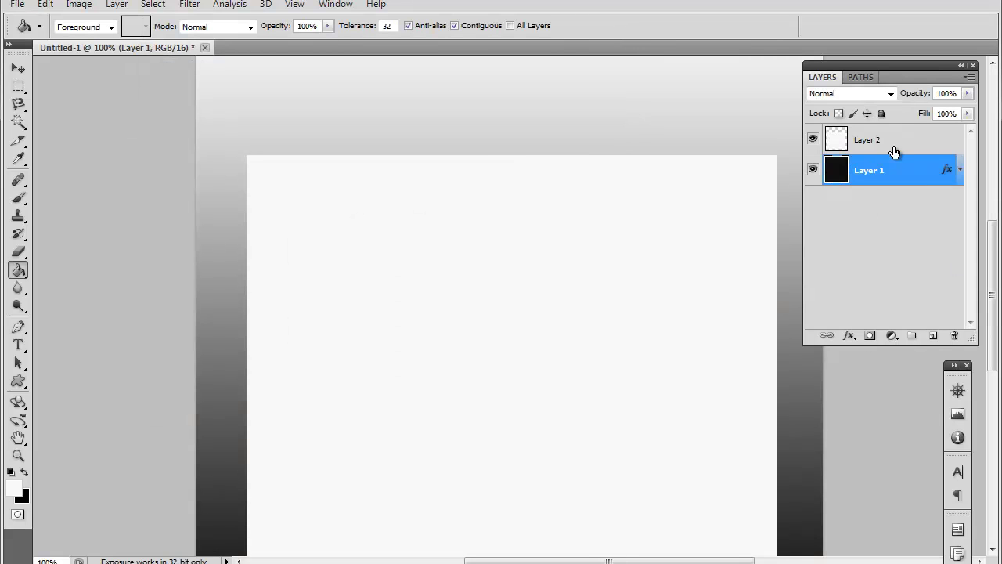
Add a Drop Shadow to Layer 2 with 9 px size and 30% opacity.
{"action": "left_click", "coordinate": [893, 151]}
{"action": "double_click", "coordinate": [922, 143]}
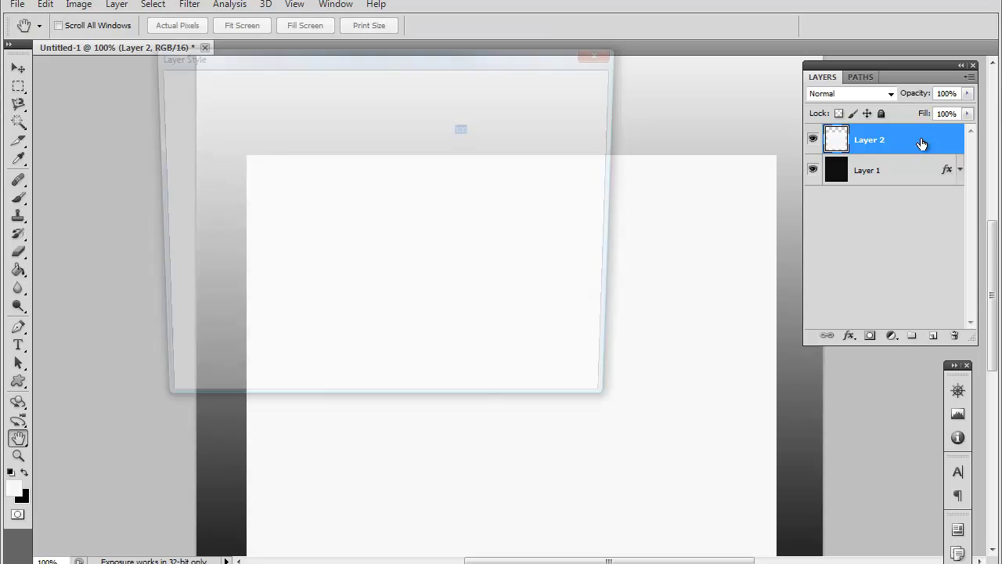
{"action": "left_click_drag", "start_coordinate": [241, 72], "coordinate": [541, 194]}
{"action": "left_click", "coordinate": [473, 246]}
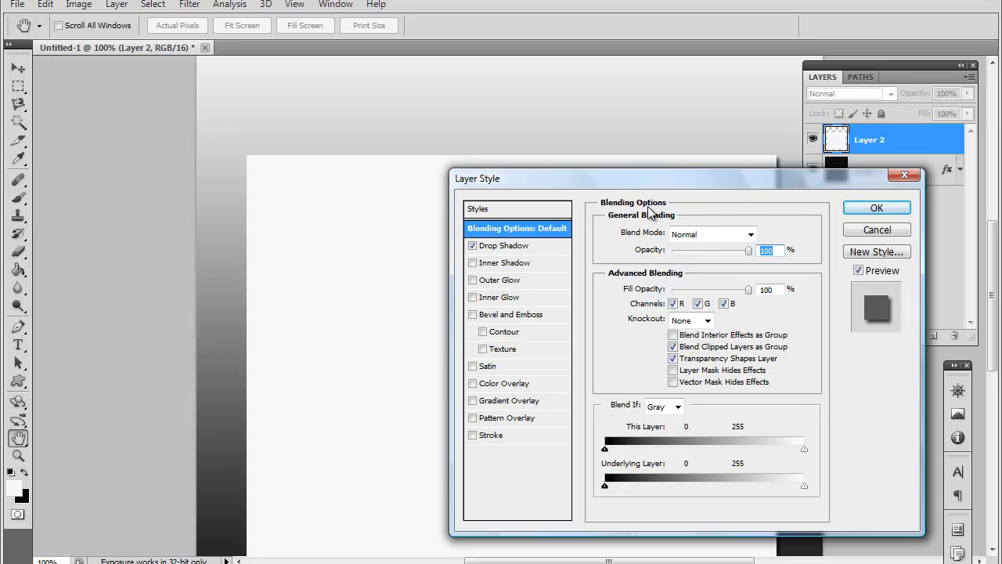
{"action": "left_click_drag", "start_coordinate": [651, 182], "coordinate": [641, 241]}
{"action": "left_click", "coordinate": [493, 305]}
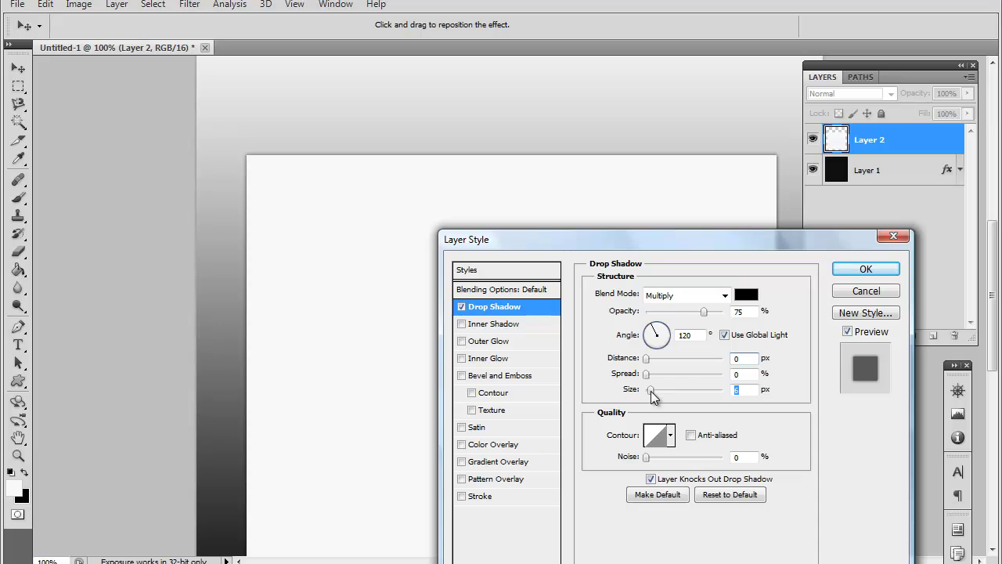
{"action": "left_click_drag", "start_coordinate": [649, 389], "coordinate": [651, 389]}
{"action": "left_click_drag", "start_coordinate": [653, 394], "coordinate": [654, 394]}
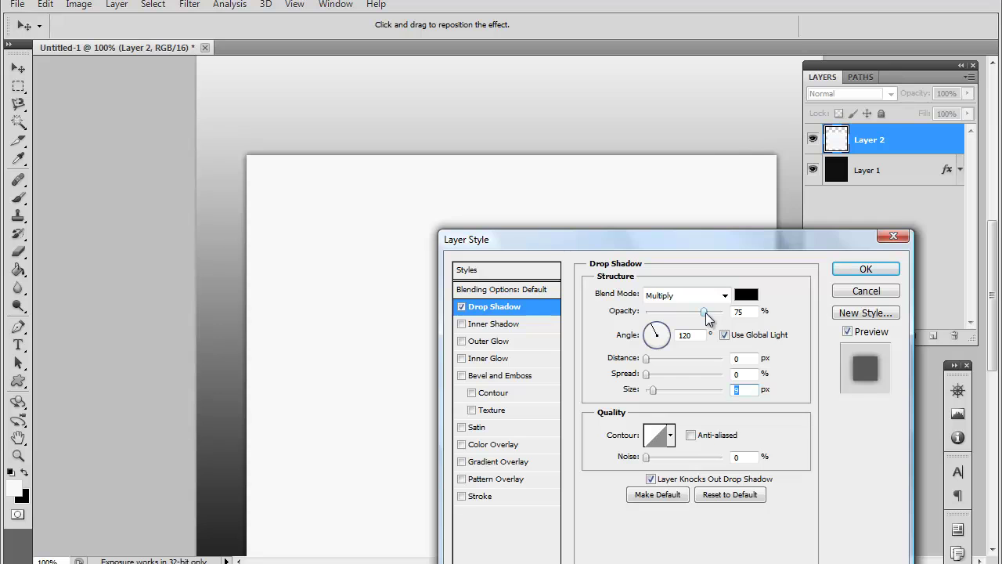
{"action": "left_click_drag", "start_coordinate": [706, 317], "coordinate": [676, 322]}
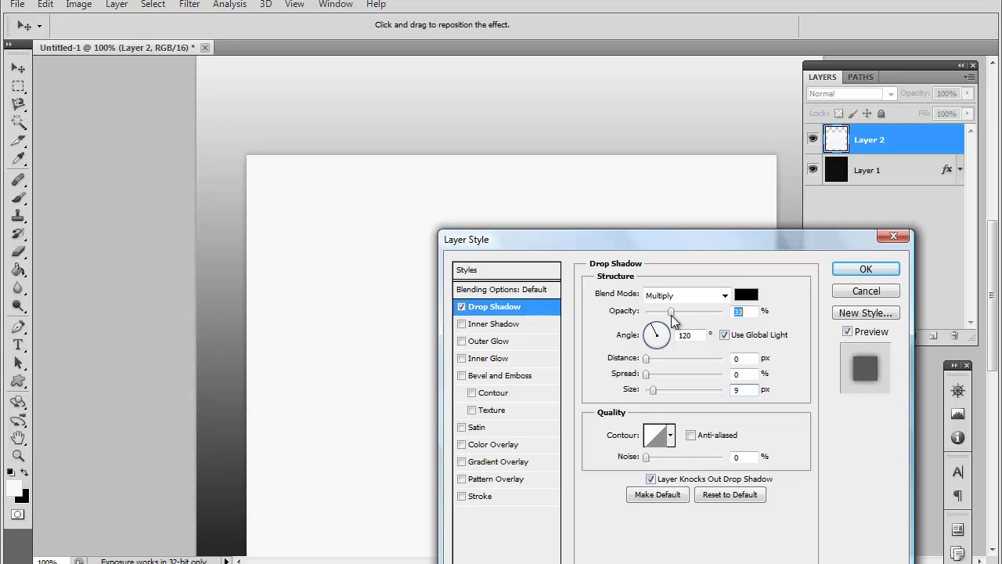
{"action": "left_click_drag", "start_coordinate": [671, 317], "coordinate": [665, 313]}
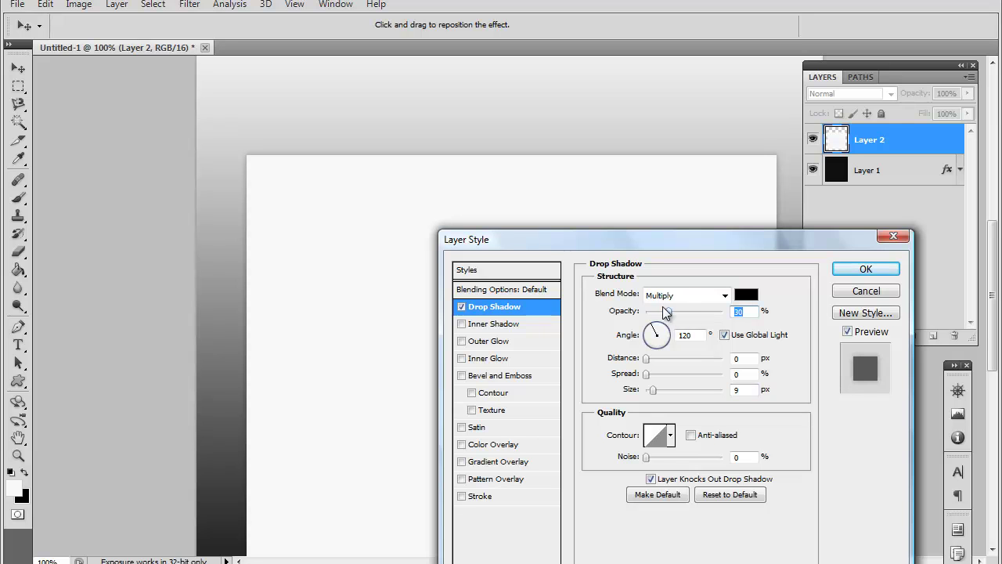
{"action": "left_click", "coordinate": [865, 270]}
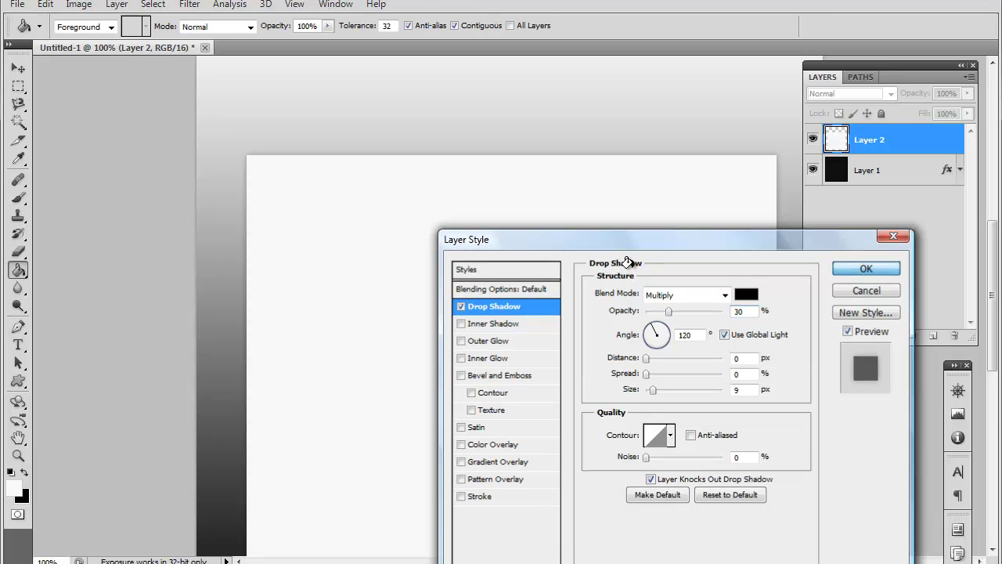
Type 'Portfolio' above the panel in the Aller font.
{"action": "scroll", "coordinate": [356, 291], "scroll_direction": "up", "scroll_amount": 2}
{"action": "scroll", "coordinate": [356, 290], "scroll_direction": "down", "scroll_amount": 4}
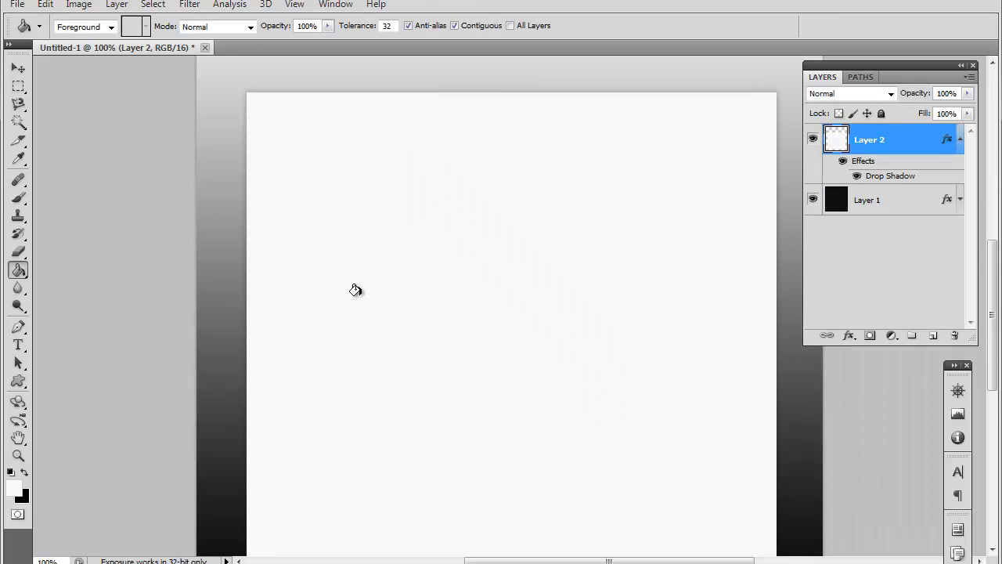
{"action": "scroll", "coordinate": [356, 290], "scroll_direction": "up", "scroll_amount": 2}
{"action": "scroll", "coordinate": [348, 357], "scroll_direction": "up", "scroll_amount": 6}
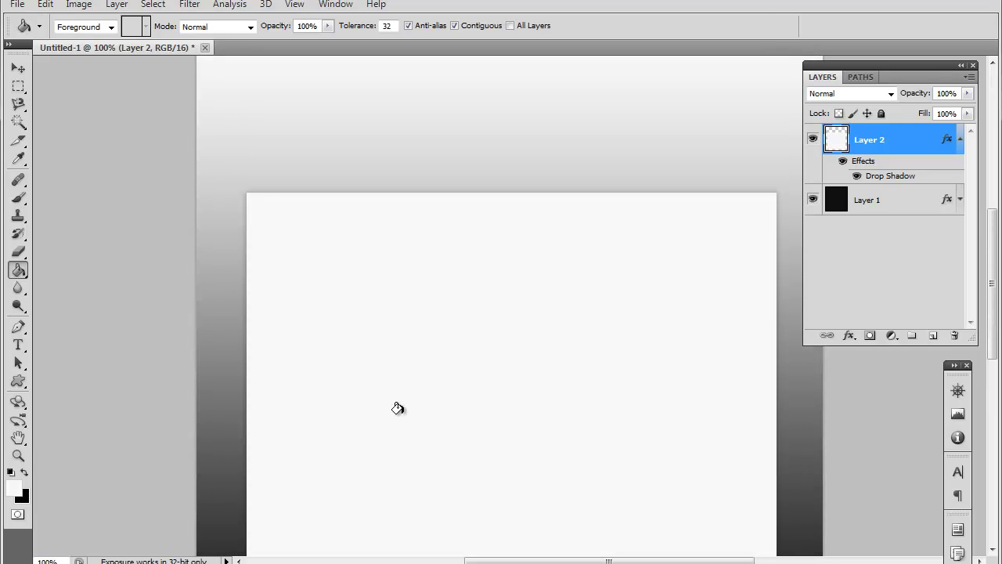
{"action": "scroll", "coordinate": [344, 291], "scroll_direction": "down", "scroll_amount": 2}
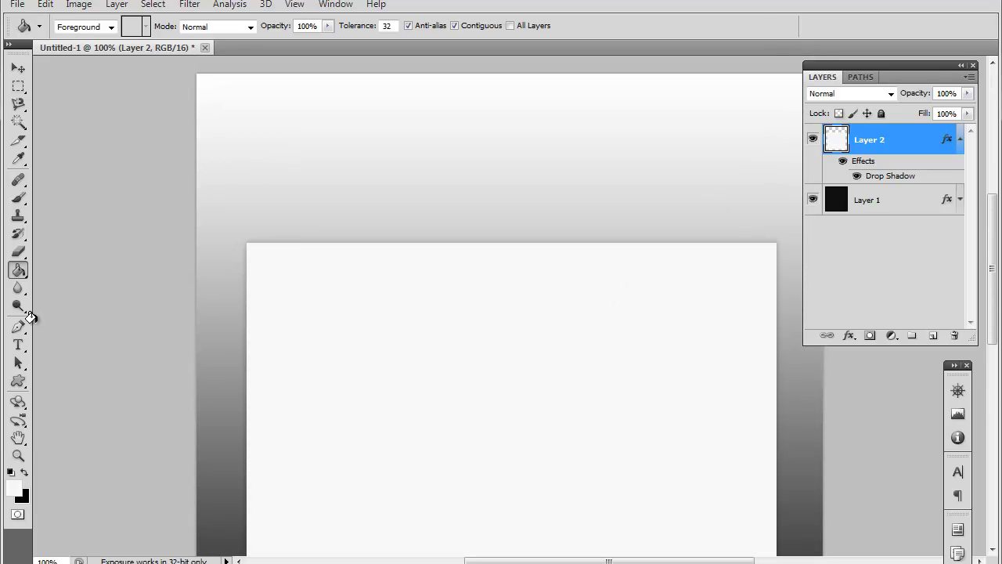
{"action": "left_click", "coordinate": [18, 345]}
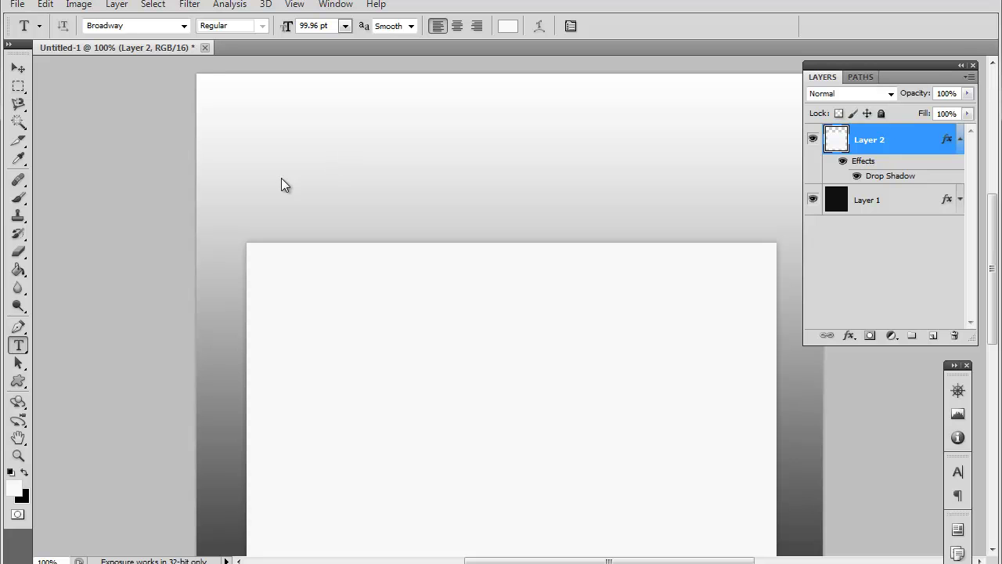
{"action": "left_click", "coordinate": [259, 188]}
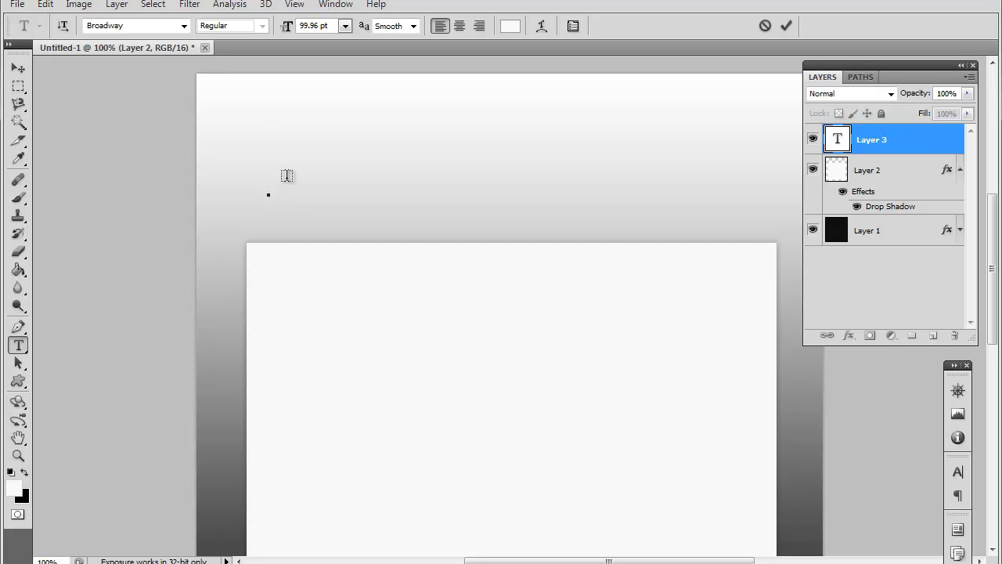
{"action": "type", "text": "D"}
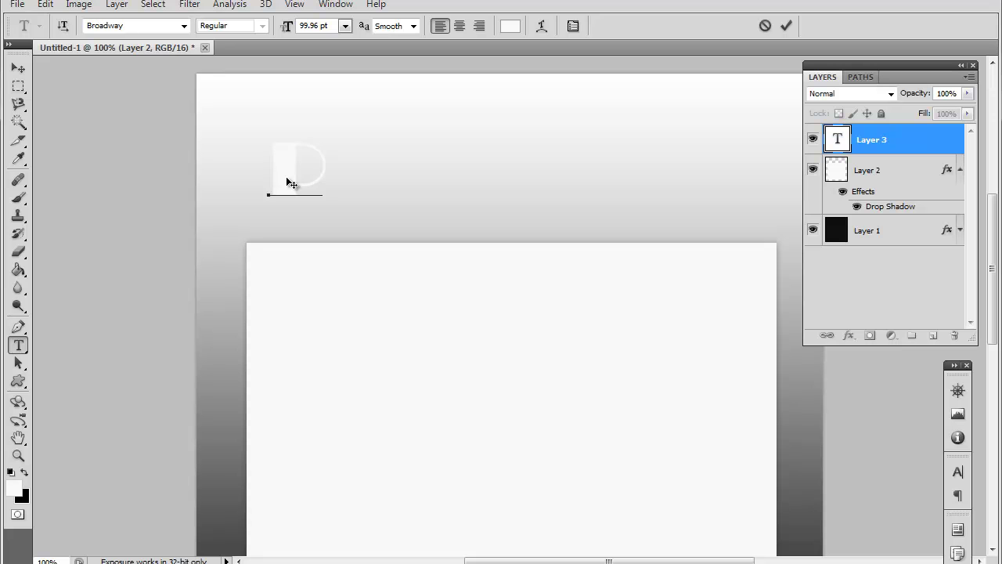
{"action": "key", "text": "ctrl+a"}
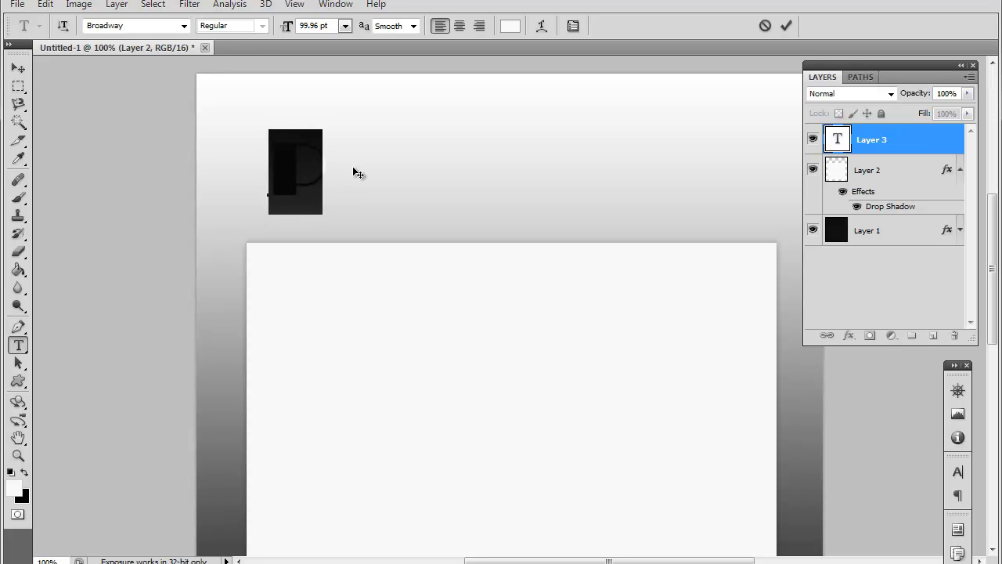
{"action": "left_click", "coordinate": [184, 25]}
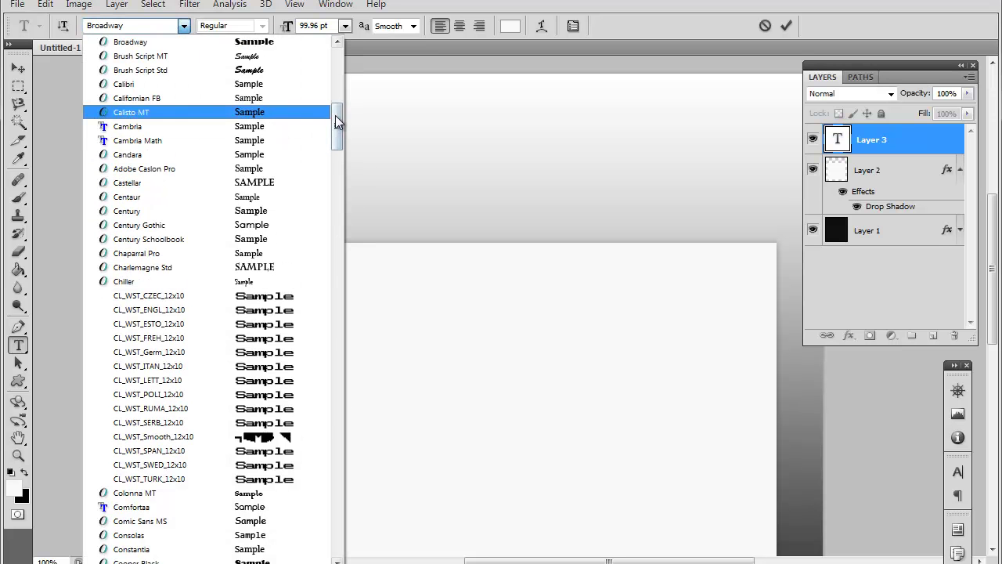
{"action": "left_click_drag", "start_coordinate": [341, 119], "coordinate": [345, 29]}
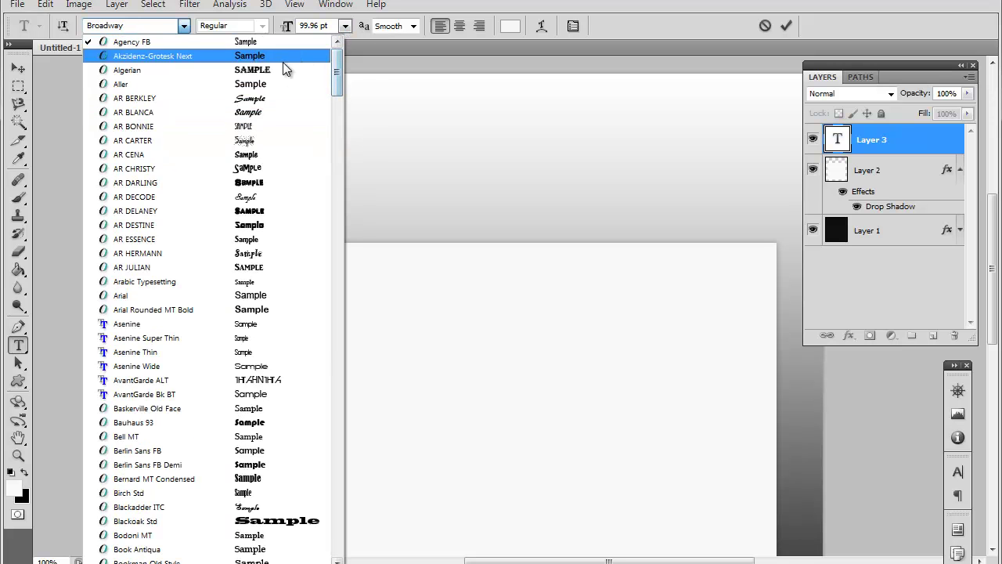
{"action": "left_click", "coordinate": [276, 84]}
{"action": "left_click", "coordinate": [320, 177]}
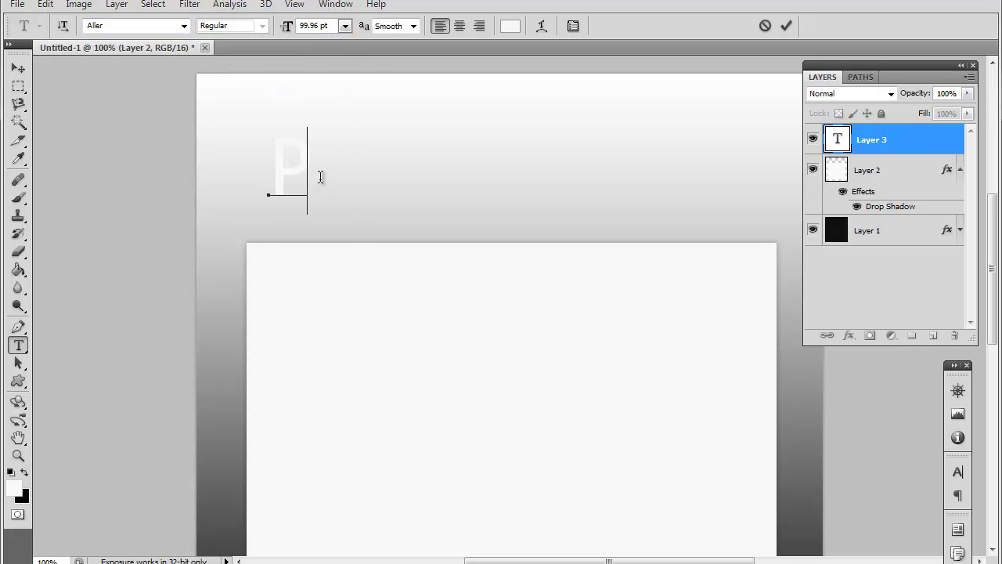
{"action": "type", "text": "i"}
{"action": "type", "text": "o"}
{"action": "type", "text": "rt"}
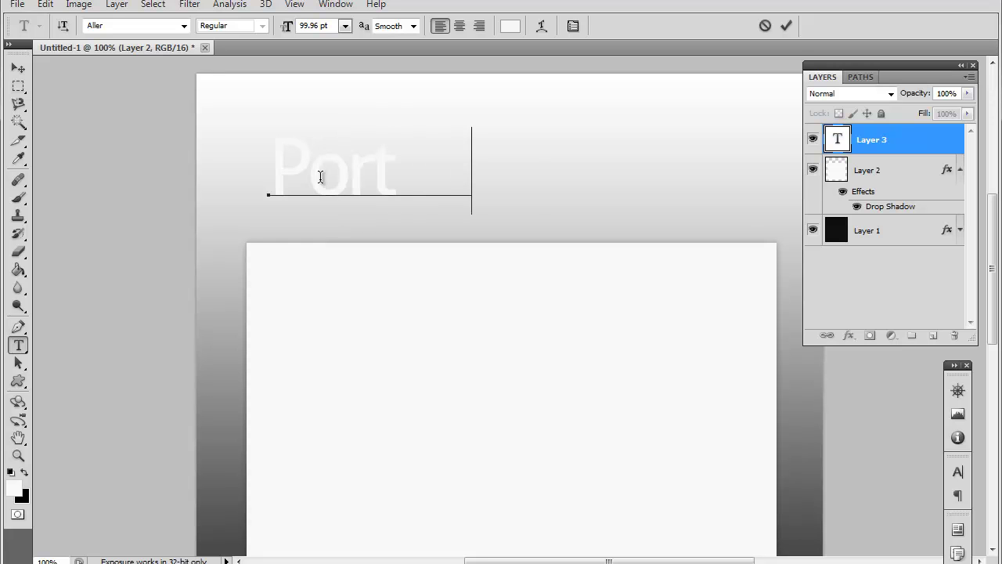
{"action": "type", "text": "folio"}
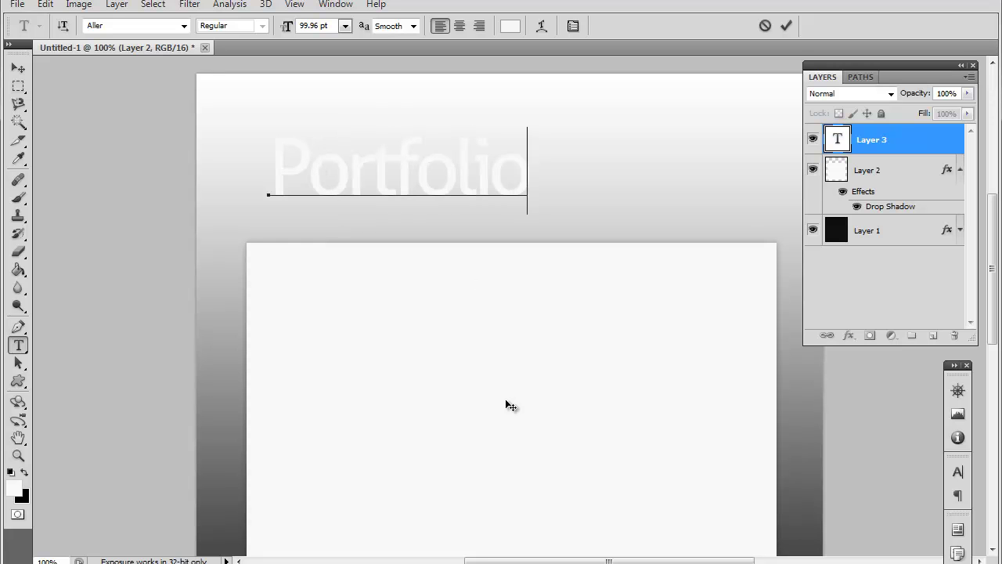
Colour the Portfolio text bright blue #0044ff and nudge it into place.
{"action": "left_click_drag", "start_coordinate": [508, 405], "coordinate": [481, 416]}
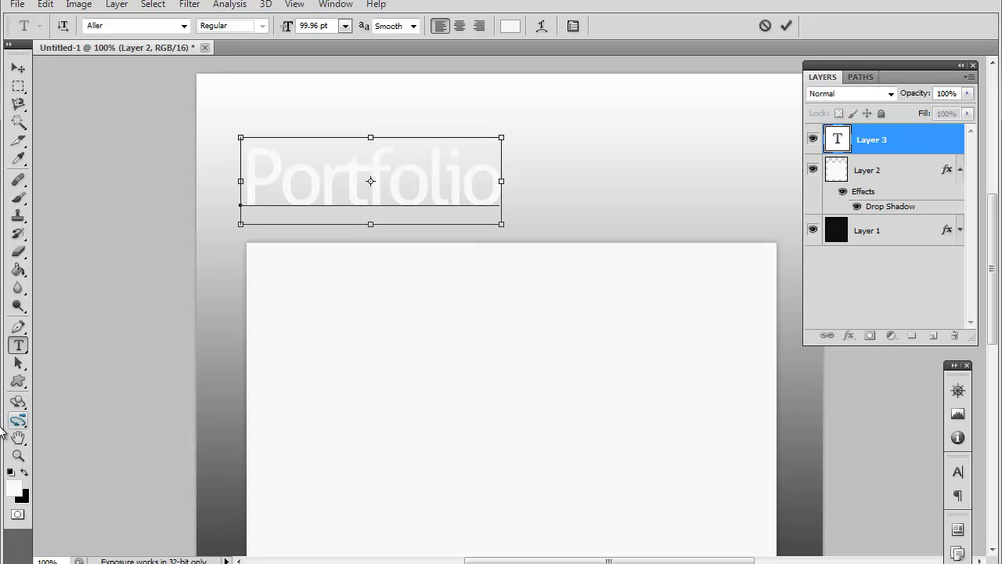
{"action": "key", "text": "ctrl+a"}
{"action": "left_click", "coordinate": [15, 490]}
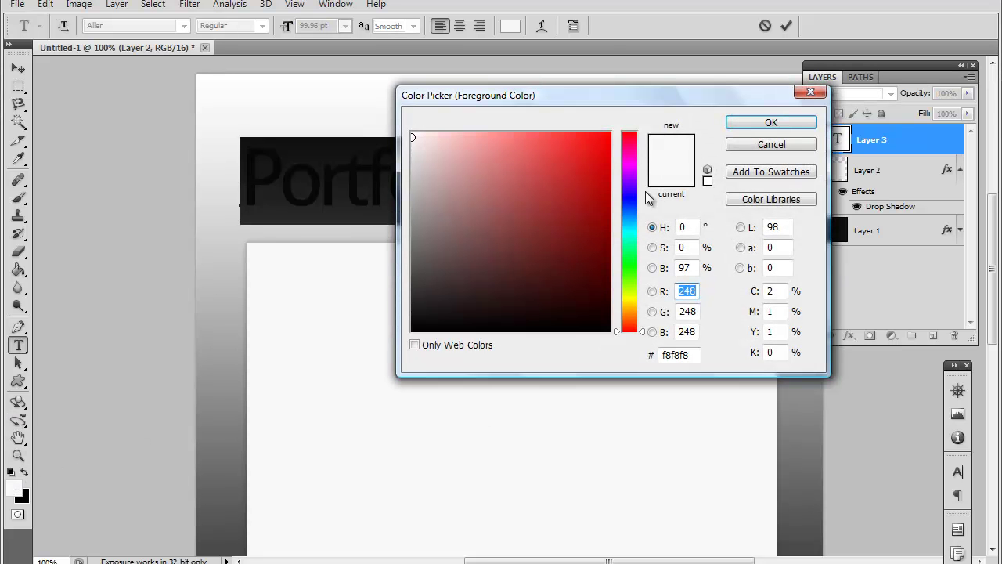
{"action": "mouse_move", "coordinate": [636, 212]}
{"action": "left_mouse_down"}
{"action": "mouse_move", "coordinate": [633, 224]}
{"action": "mouse_move", "coordinate": [635, 210]}
{"action": "left_mouse_up"}
{"action": "left_click_drag", "start_coordinate": [603, 166], "coordinate": [655, 101]}
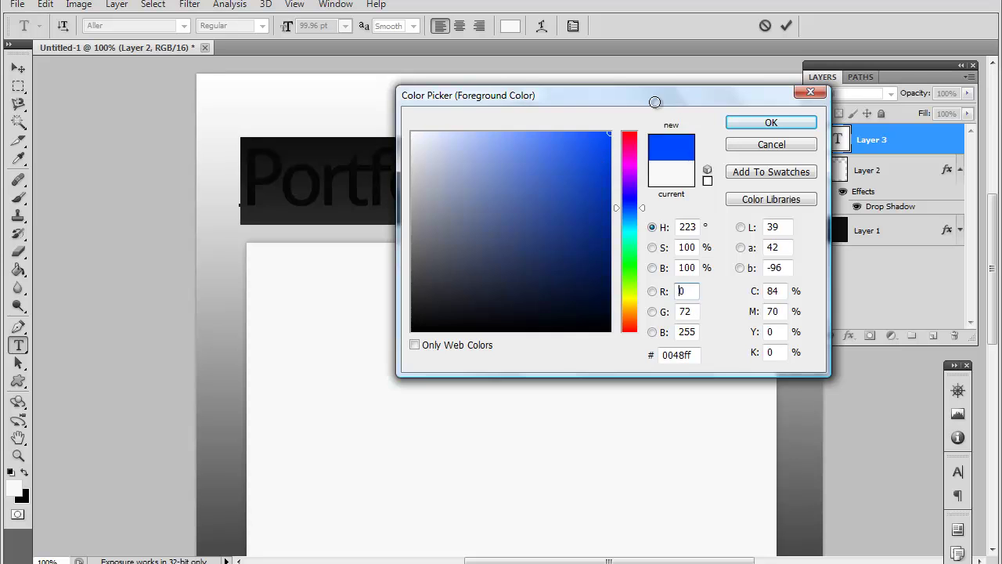
{"action": "left_click", "coordinate": [770, 123]}
{"action": "left_click", "coordinate": [422, 166]}
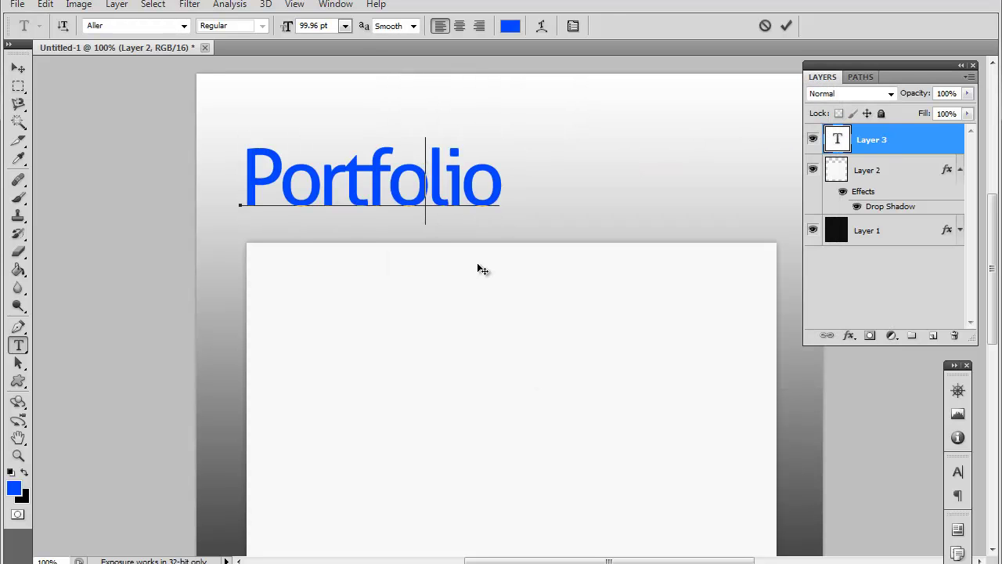
{"action": "left_click_drag", "start_coordinate": [483, 290], "coordinate": [480, 287]}
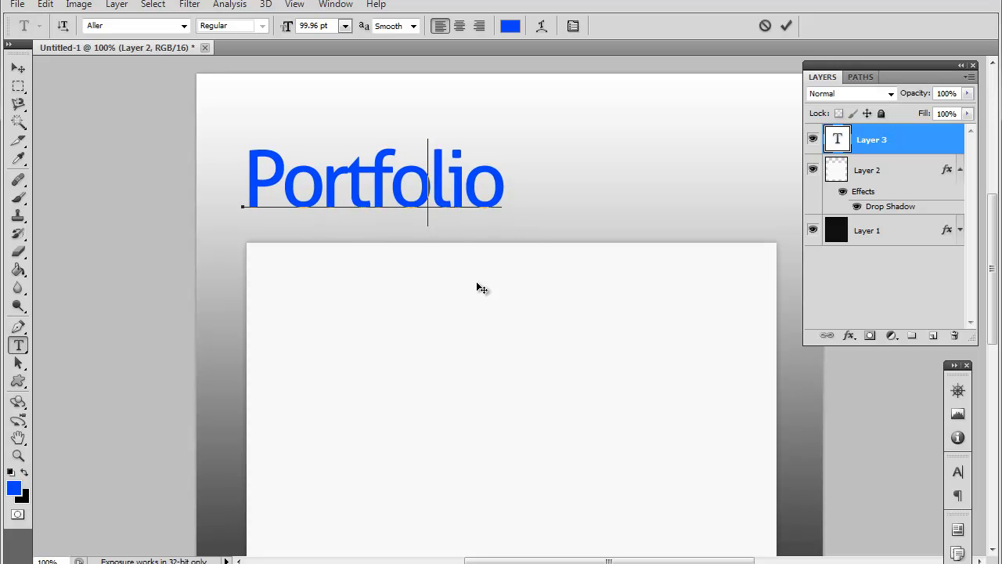
{"action": "mouse_move", "coordinate": [477, 284]}
{"action": "left_mouse_down"}
{"action": "mouse_move", "coordinate": [599, 286]}
{"action": "mouse_move", "coordinate": [520, 282]}
{"action": "mouse_move", "coordinate": [483, 292]}
{"action": "mouse_move", "coordinate": [487, 270]}
{"action": "left_mouse_up"}
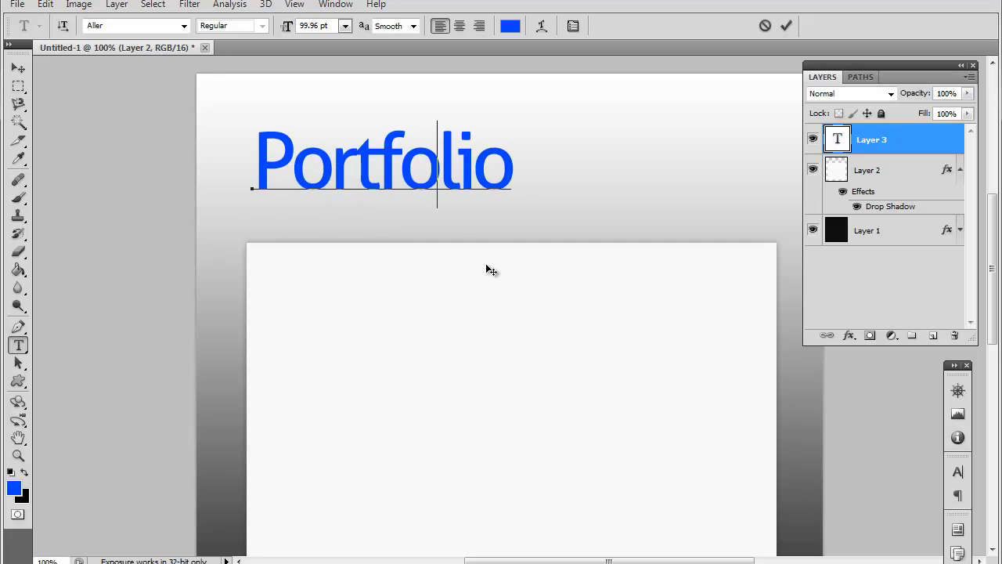
Hide Portfolio, switch off Layer 1's Gradient Overlay, then show Portfolio again.
{"action": "left_click", "coordinate": [461, 188]}
{"action": "left_click", "coordinate": [813, 139]}
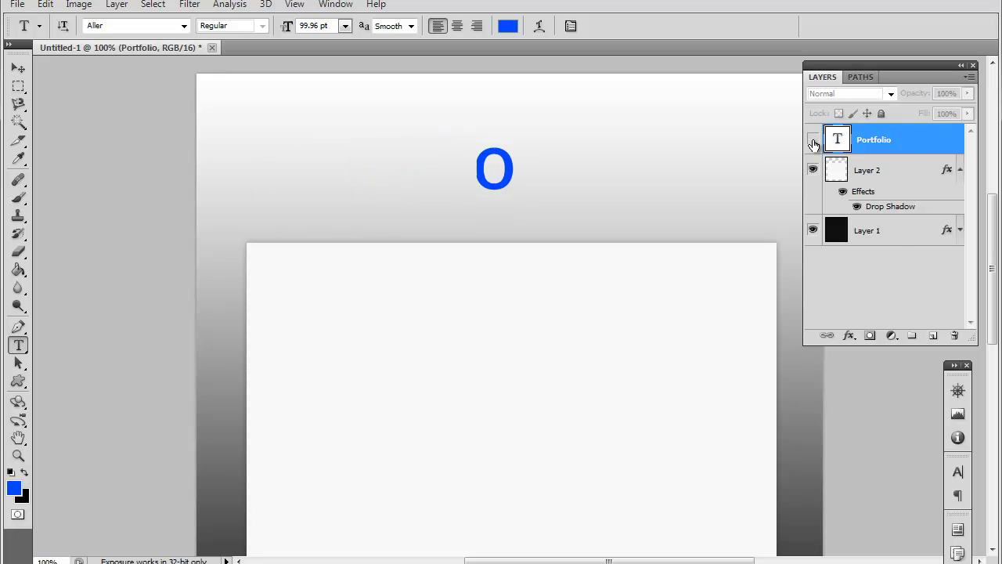
{"action": "left_click", "coordinate": [905, 233]}
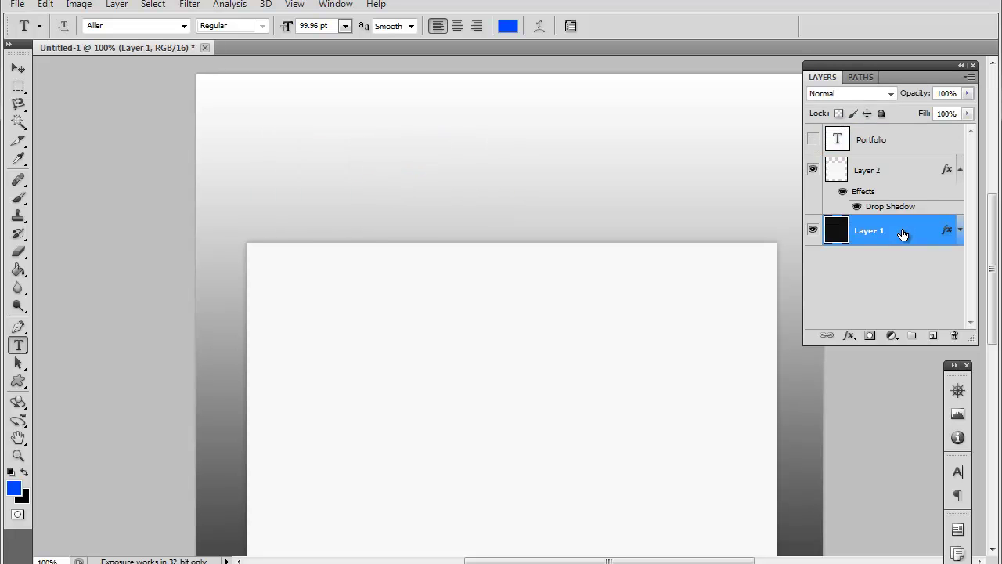
{"action": "double_click", "coordinate": [908, 174]}
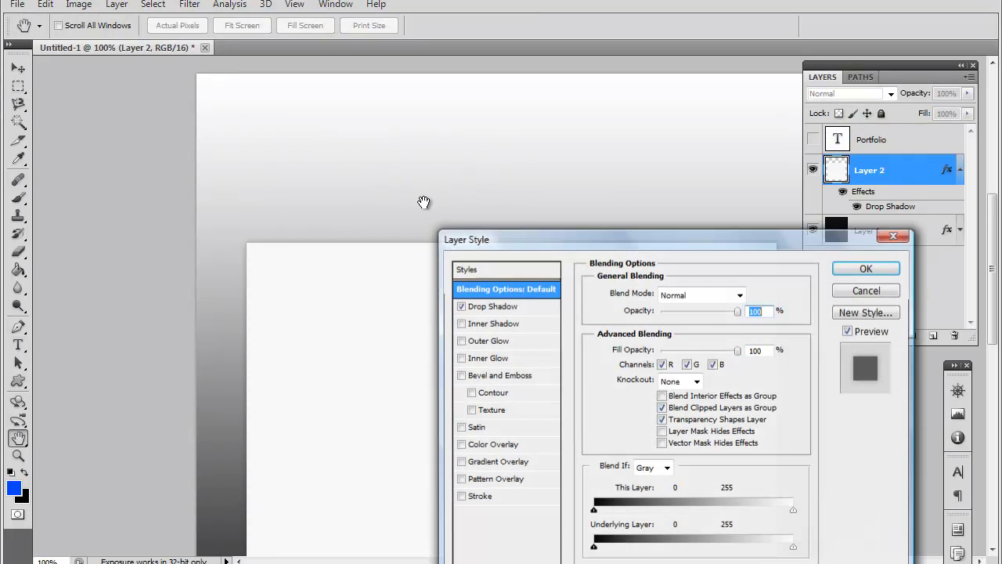
{"action": "left_click", "coordinate": [865, 291]}
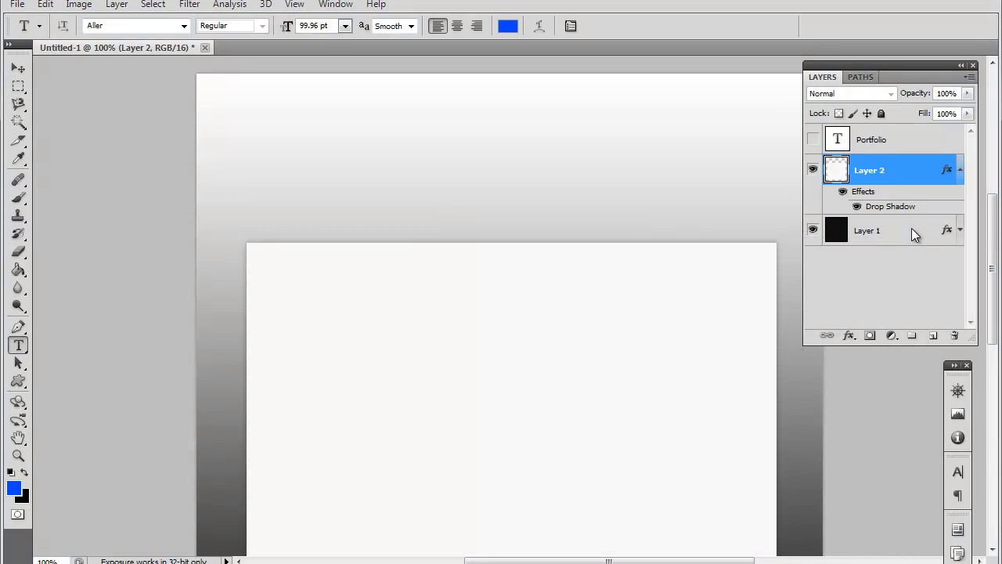
{"action": "left_click", "coordinate": [911, 228]}
{"action": "double_click", "coordinate": [911, 228]}
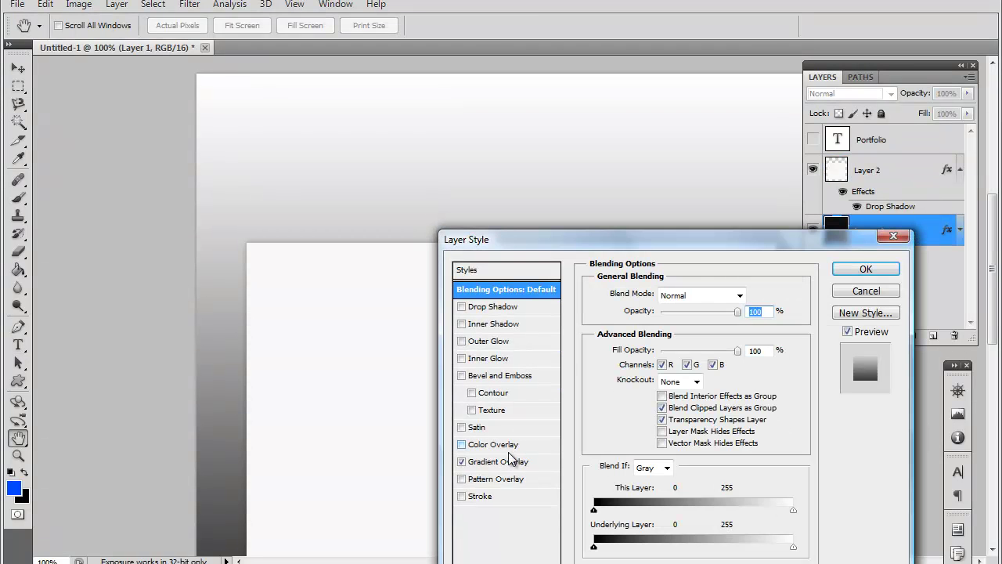
{"action": "left_click", "coordinate": [462, 462]}
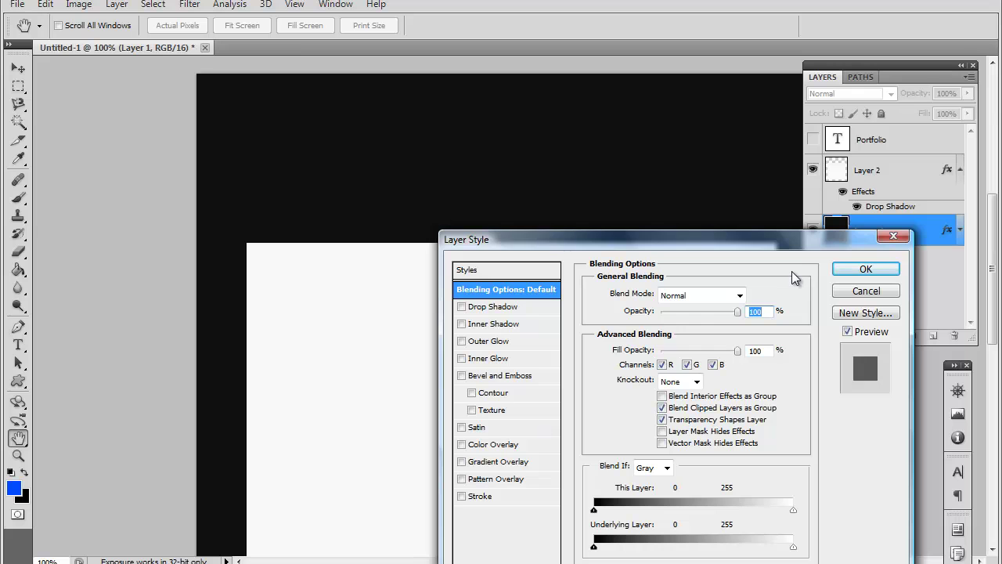
{"action": "left_click", "coordinate": [863, 270]}
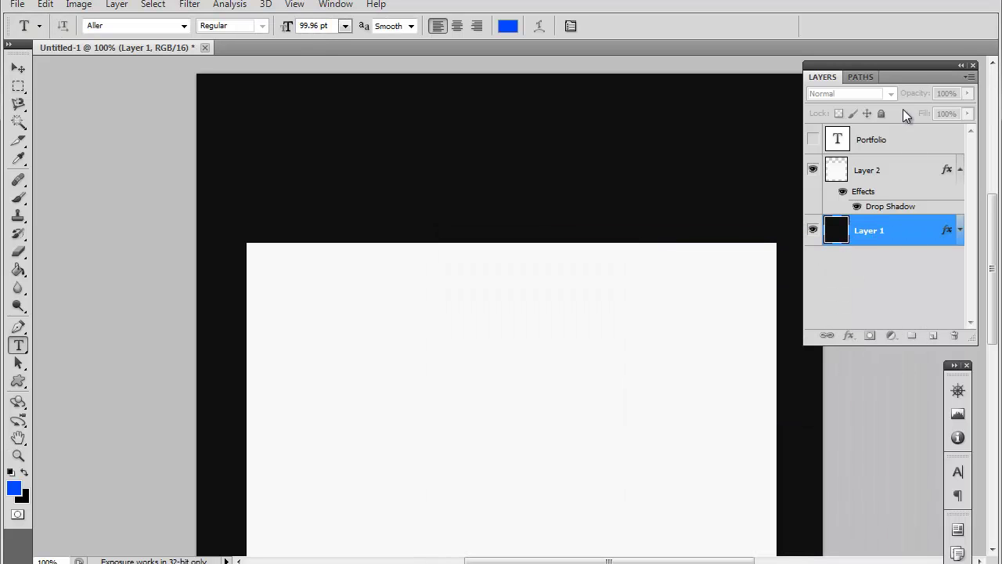
{"action": "left_click", "coordinate": [813, 140]}
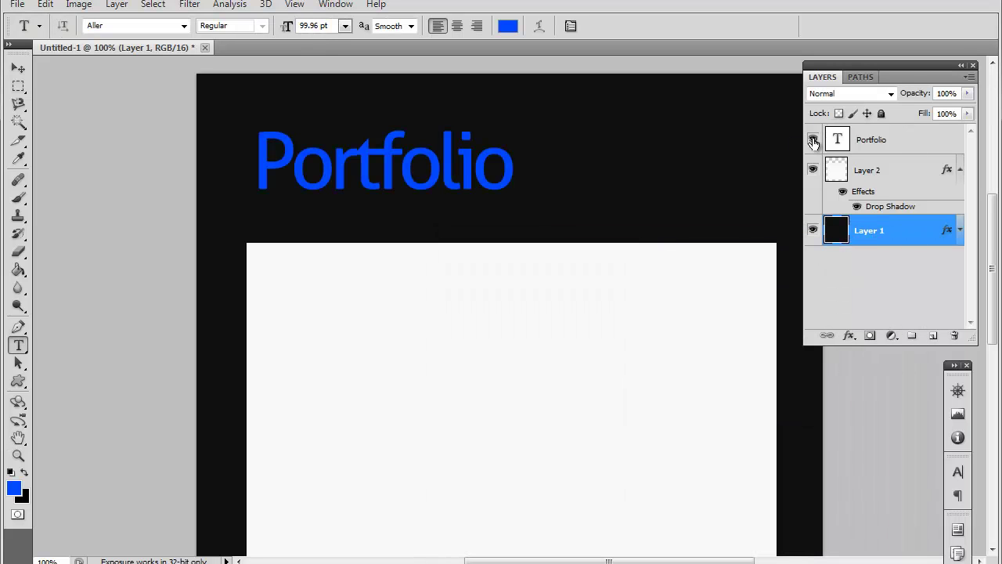
Drag the Portfolio text right and down on the canvas.
{"action": "left_click", "coordinate": [473, 154]}
{"action": "scroll", "coordinate": [500, 267], "scroll_direction": "down", "scroll_amount": 2}
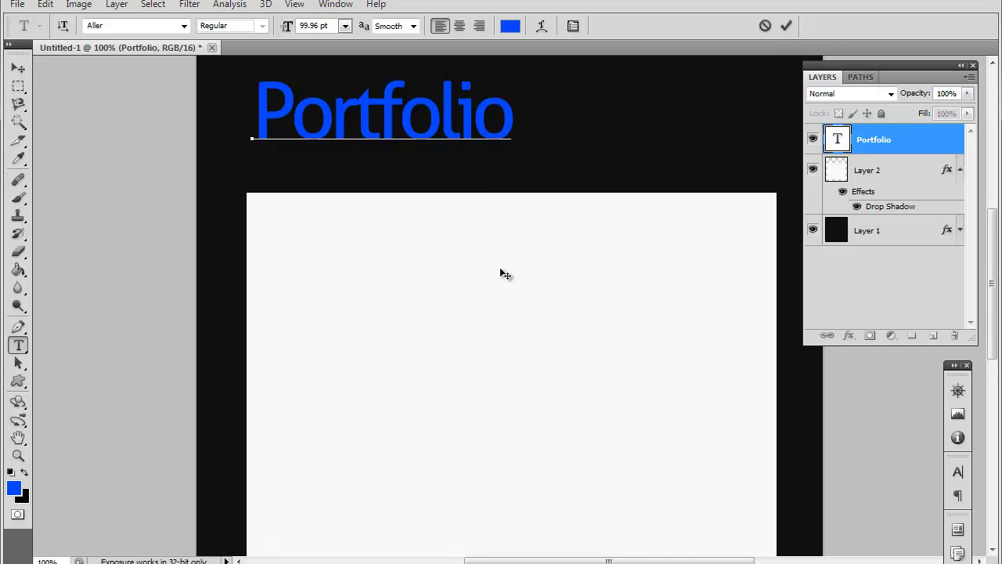
{"action": "scroll", "coordinate": [500, 267], "scroll_direction": "down", "scroll_amount": 5}
{"action": "scroll", "coordinate": [499, 267], "scroll_direction": "up", "scroll_amount": 4}
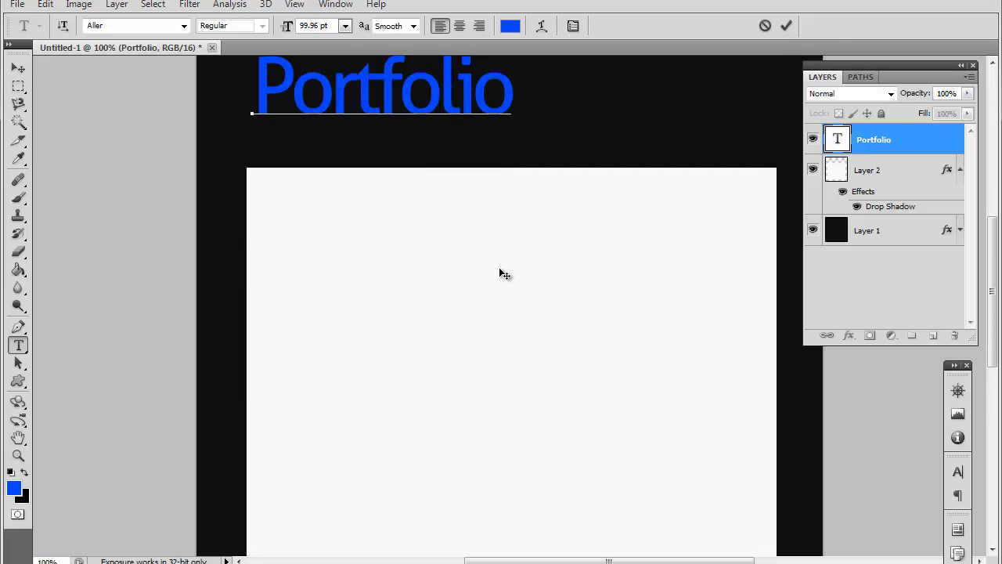
{"action": "left_click_drag", "start_coordinate": [463, 312], "coordinate": [503, 320]}
Resize the Portfolio heading to 36 pt and place it above the panel's left edge.
{"action": "double_click", "coordinate": [458, 81]}
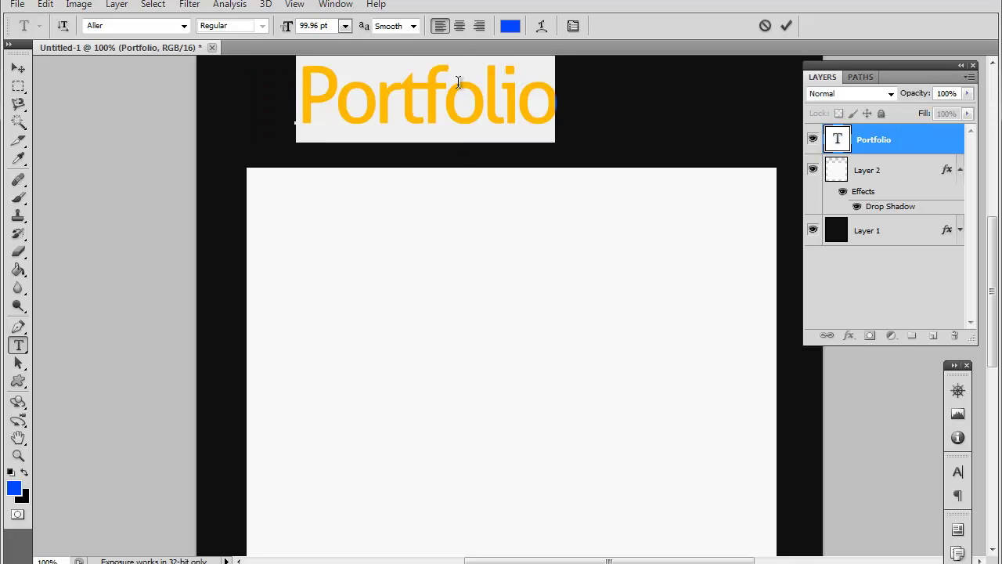
{"action": "left_click", "coordinate": [345, 26]}
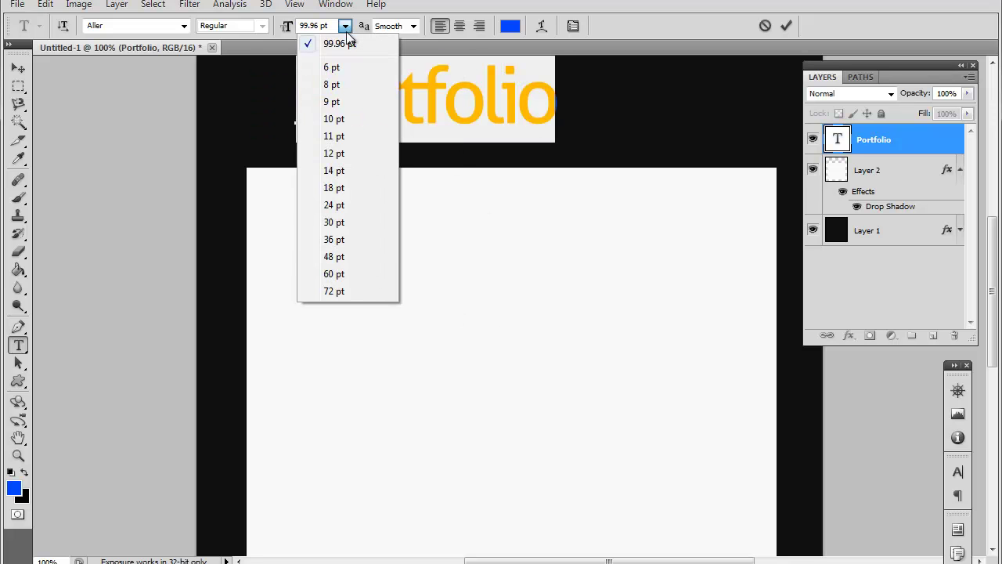
{"action": "left_click", "coordinate": [359, 238]}
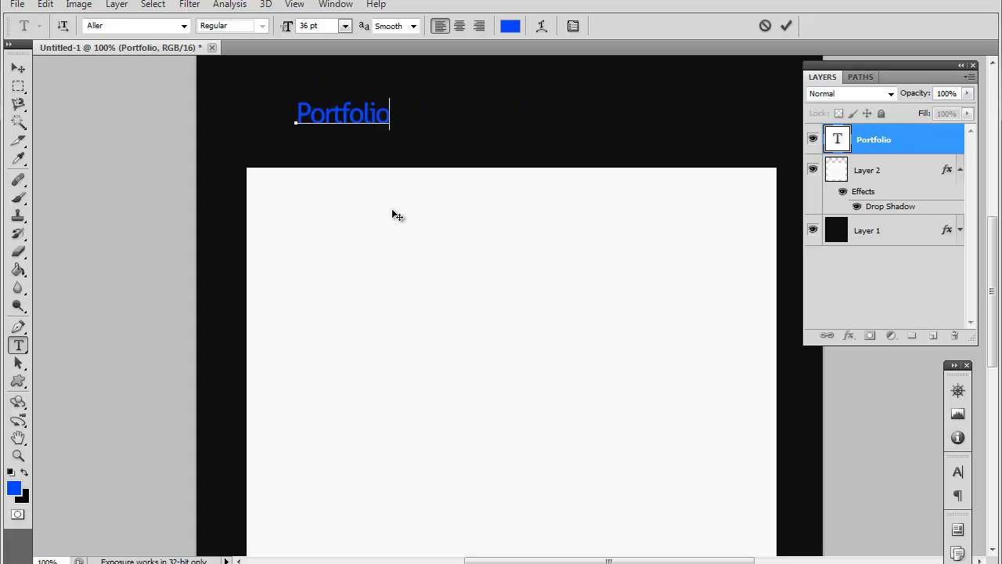
{"action": "left_click_drag", "start_coordinate": [392, 210], "coordinate": [370, 220]}
{"action": "scroll", "coordinate": [374, 226], "scroll_direction": "up", "scroll_amount": 3}
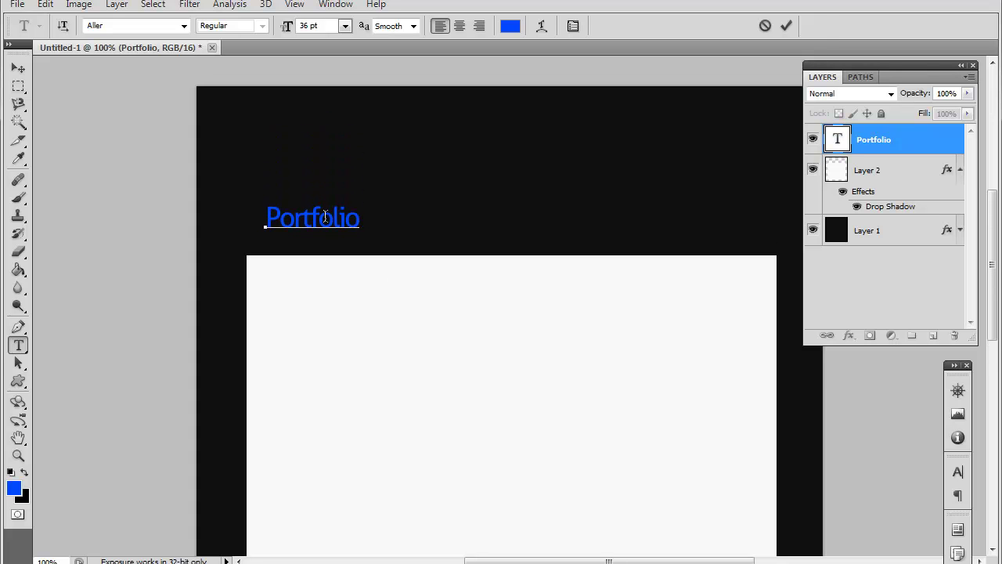
{"action": "left_click_drag", "start_coordinate": [331, 263], "coordinate": [346, 263]}
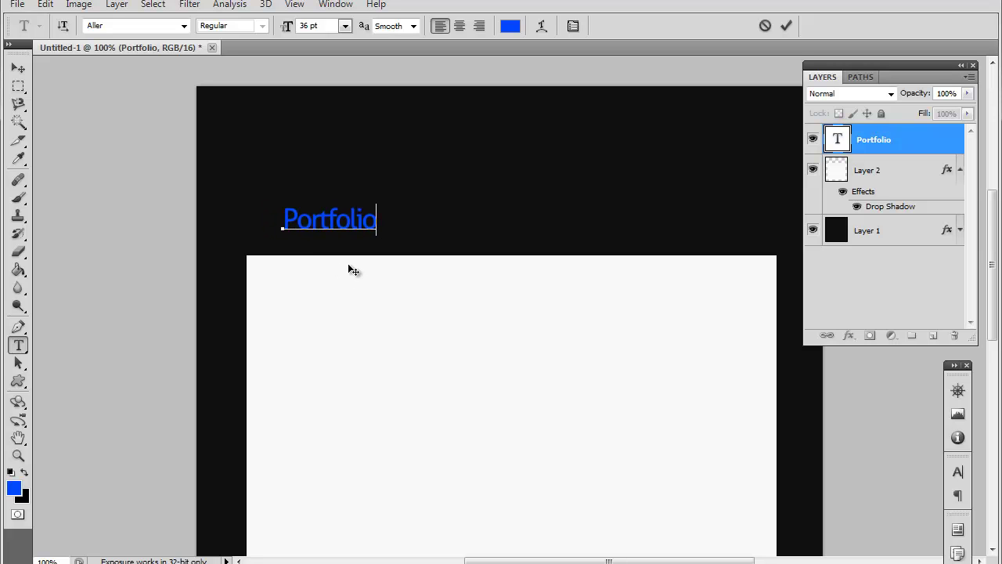
{"action": "mouse_move", "coordinate": [349, 267]}
{"action": "left_mouse_down"}
{"action": "mouse_move", "coordinate": [335, 260]}
{"action": "mouse_move", "coordinate": [344, 262]}
{"action": "mouse_move", "coordinate": [360, 237]}
{"action": "mouse_move", "coordinate": [327, 233]}
{"action": "mouse_move", "coordinate": [316, 260]}
{"action": "left_mouse_up"}
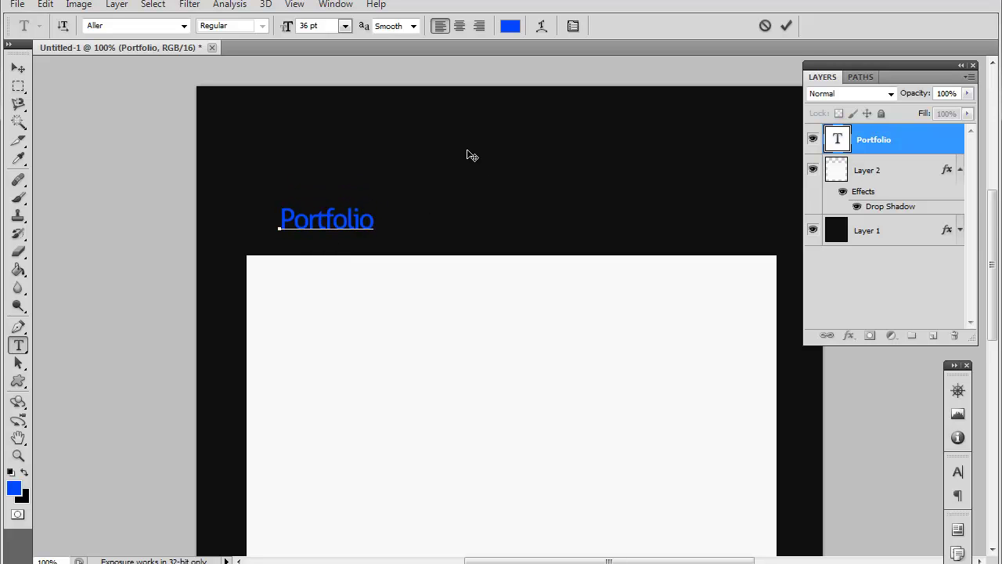
{"action": "scroll", "coordinate": [471, 155], "scroll_direction": "down", "scroll_amount": 3}
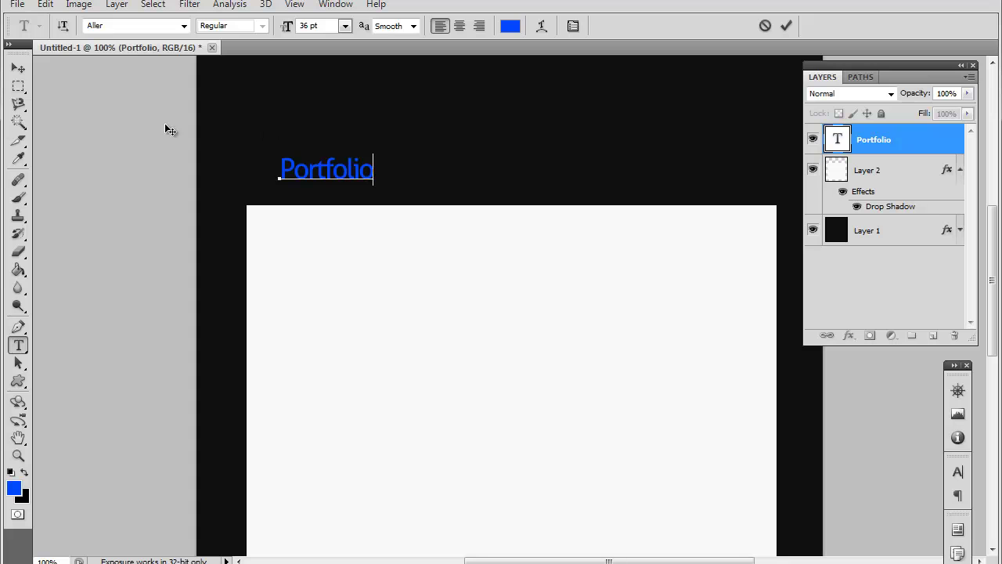
Delete the Portfolio text layer and add a new empty layer.
{"action": "left_click", "coordinate": [19, 69]}
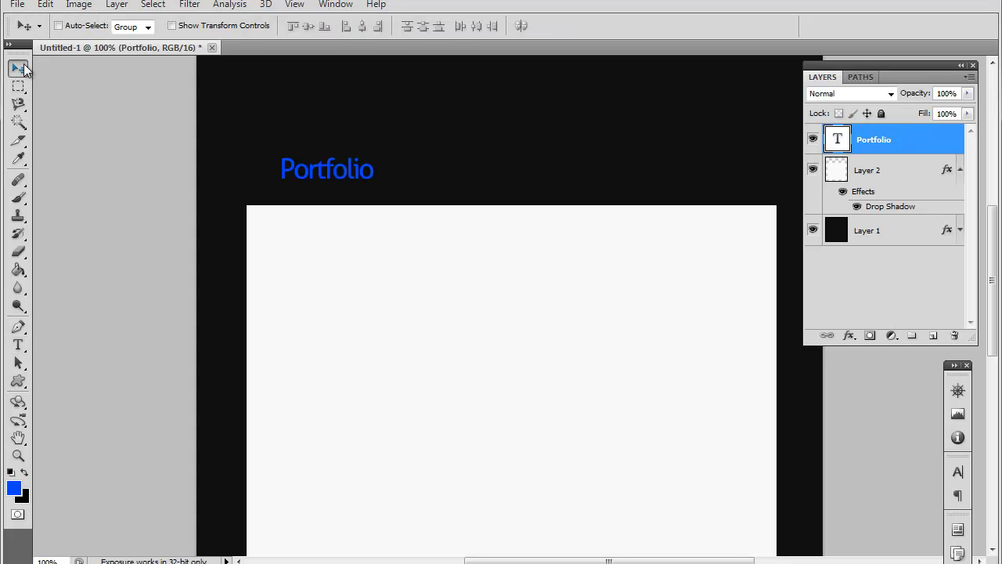
{"action": "left_click", "coordinate": [956, 337]}
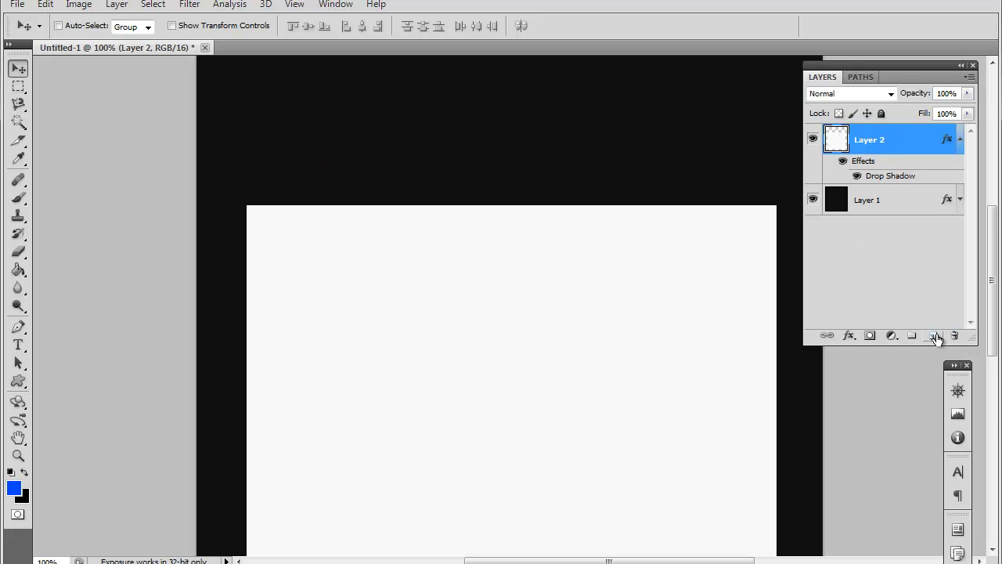
{"action": "left_click", "coordinate": [934, 336]}
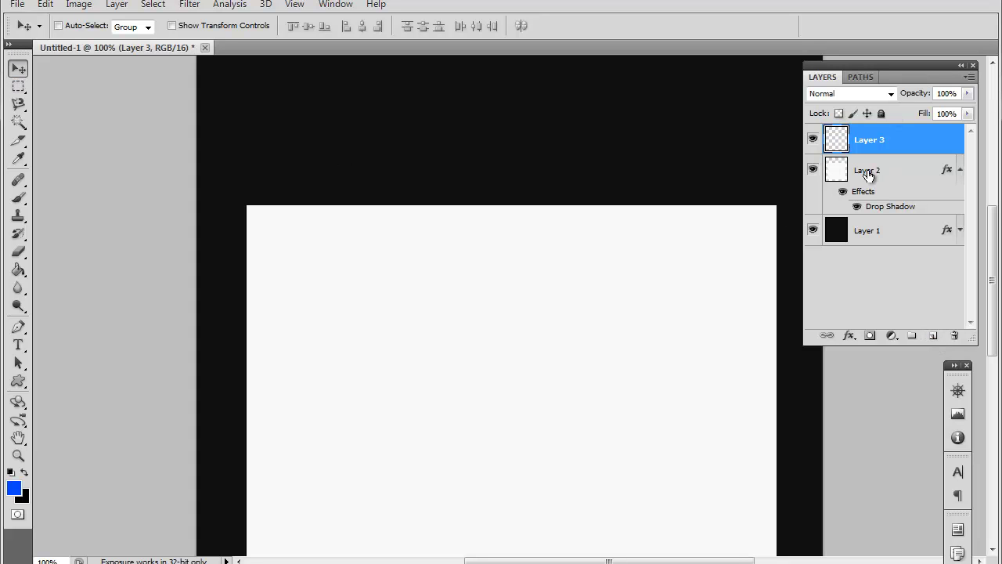
Load Layer 2's white panel outline as a selection.
{"action": "left_click", "coordinate": [897, 177]}
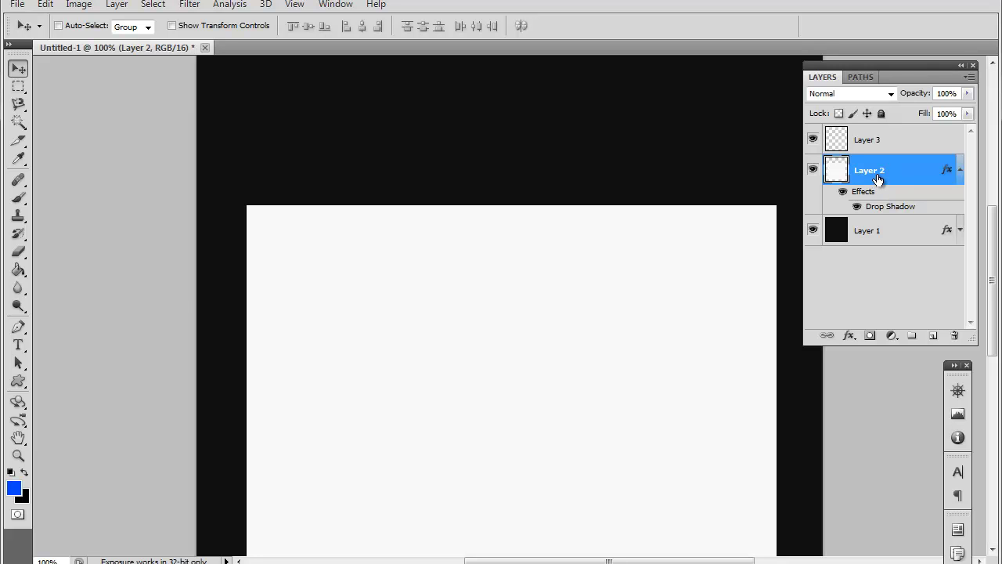
{"action": "left_click", "coordinate": [153, 5]}
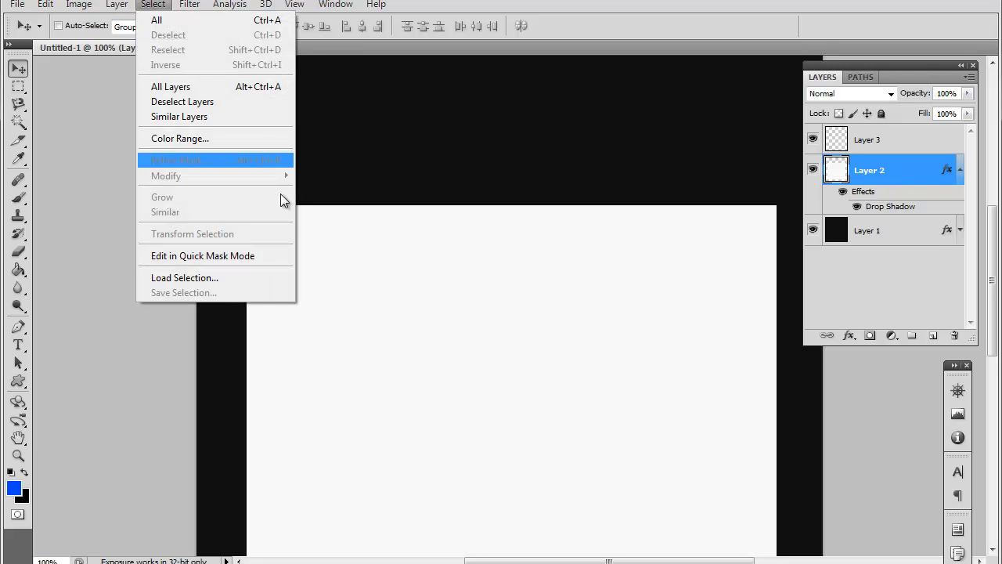
{"action": "left_click", "coordinate": [253, 279]}
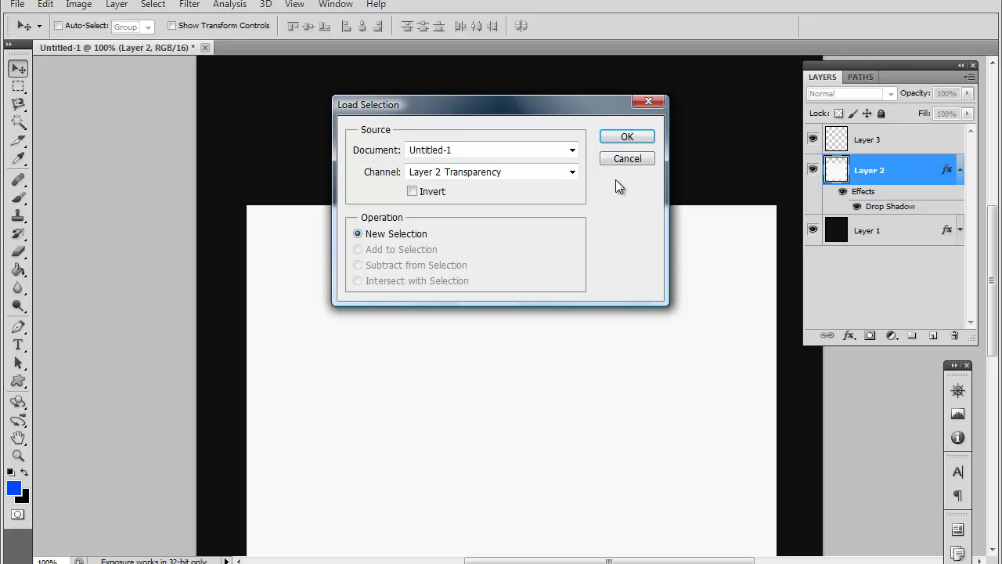
{"action": "left_click", "coordinate": [631, 138]}
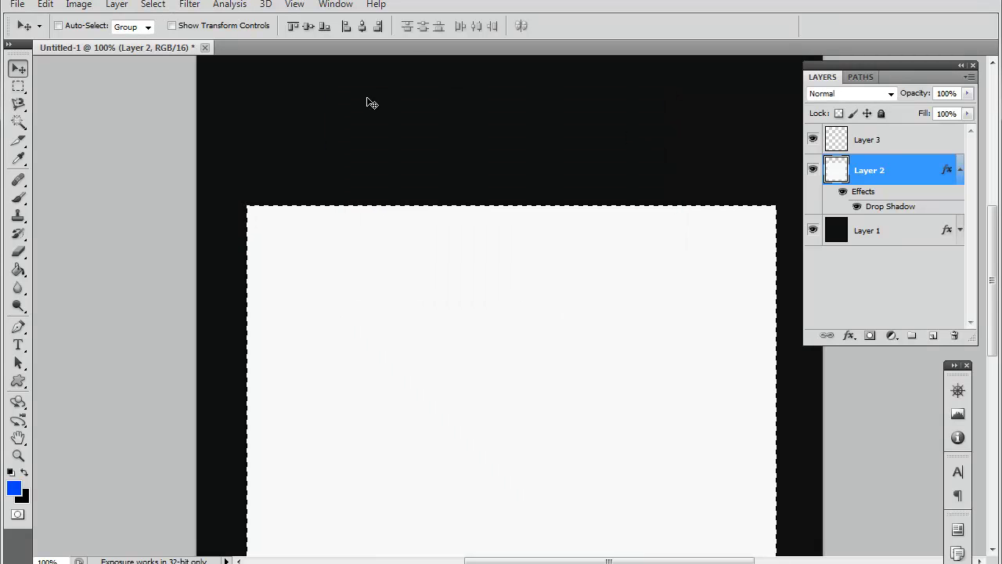
{"action": "scroll", "coordinate": [422, 156], "scroll_direction": "down", "scroll_amount": 3}
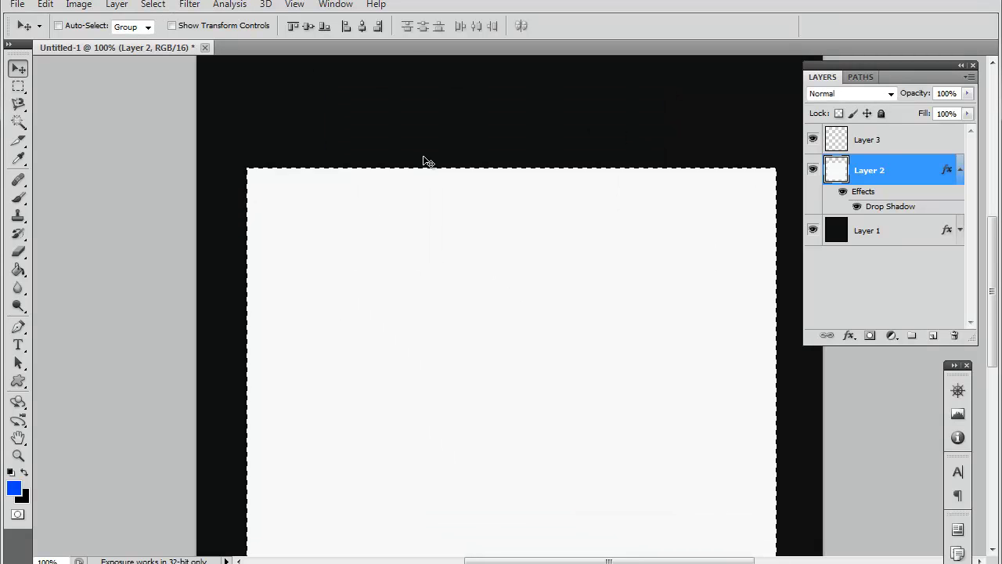
Transform the selection into a panel-wide band just above the white panel.
{"action": "left_click", "coordinate": [149, 7]}
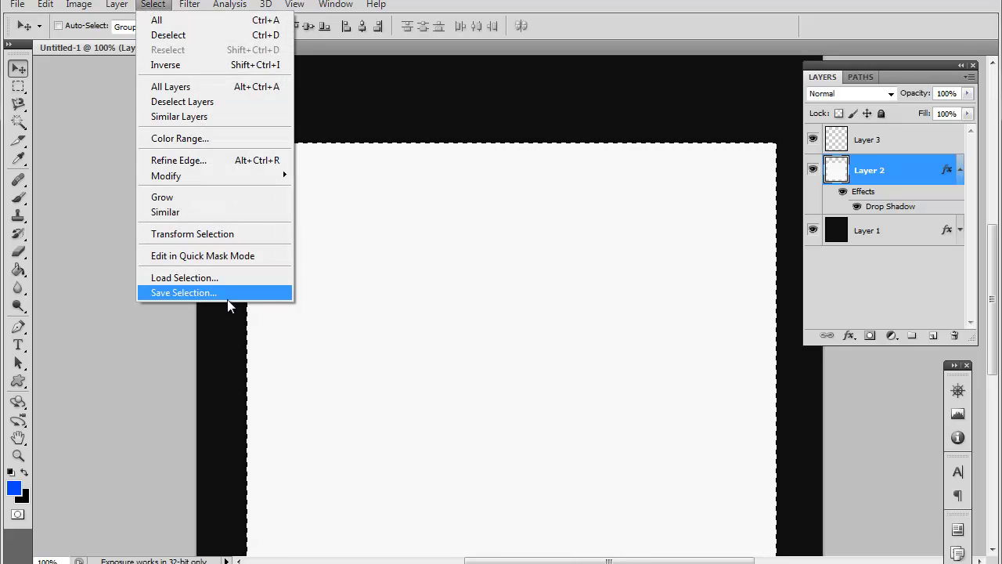
{"action": "left_click", "coordinate": [202, 234]}
{"action": "scroll", "coordinate": [548, 360], "scroll_direction": "down", "scroll_amount": 3}
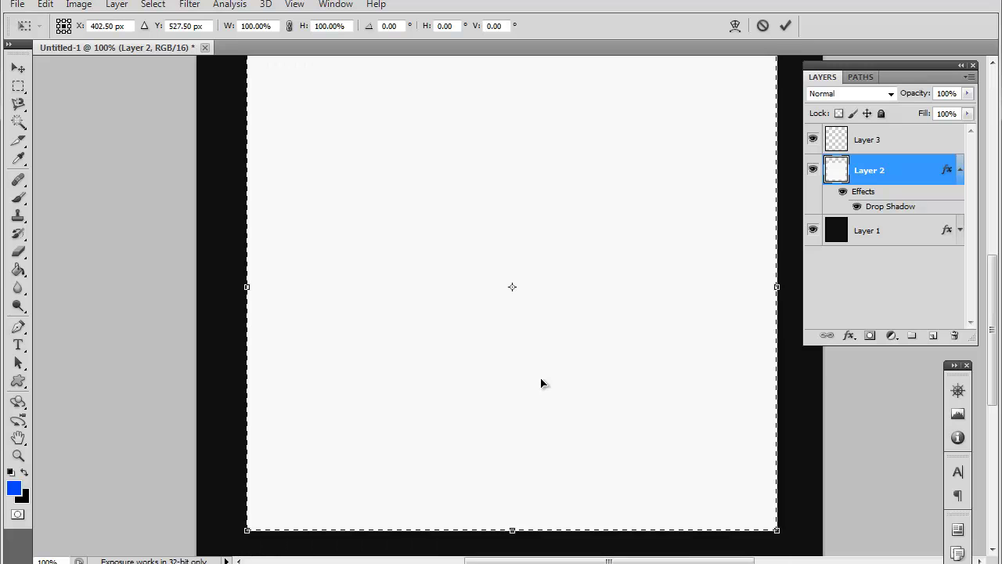
{"action": "left_click_drag", "start_coordinate": [512, 530], "coordinate": [511, 230]}
{"action": "scroll", "coordinate": [512, 240], "scroll_direction": "up", "scroll_amount": 2}
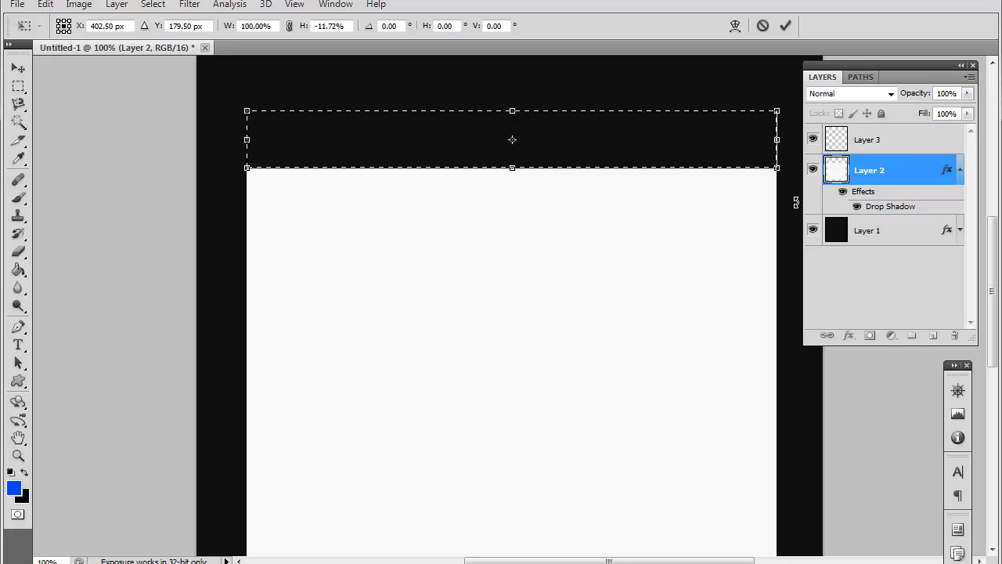
{"action": "left_click_drag", "start_coordinate": [511, 110], "coordinate": [512, 113]}
{"action": "key", "text": "Return"}
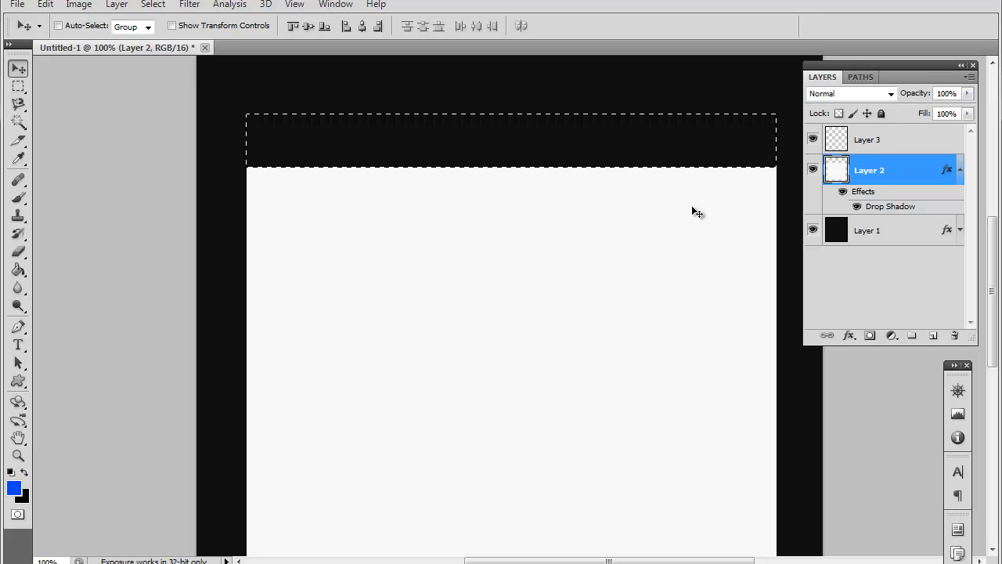
On a new Layer 4, fill the selected band above the off-white panel with solid blue.
{"action": "scroll", "coordinate": [666, 215], "scroll_direction": "up", "scroll_amount": 3}
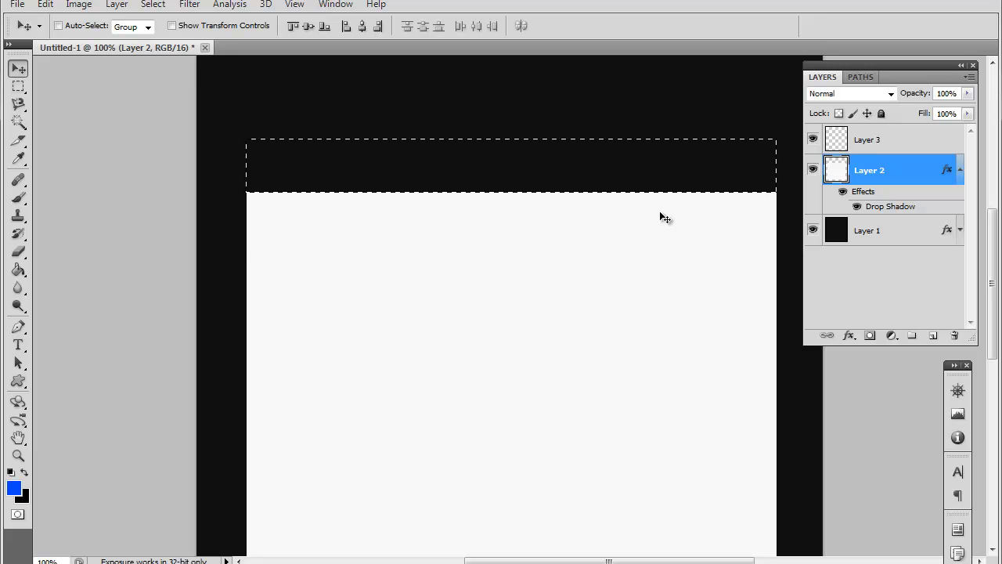
{"action": "left_click", "coordinate": [933, 335]}
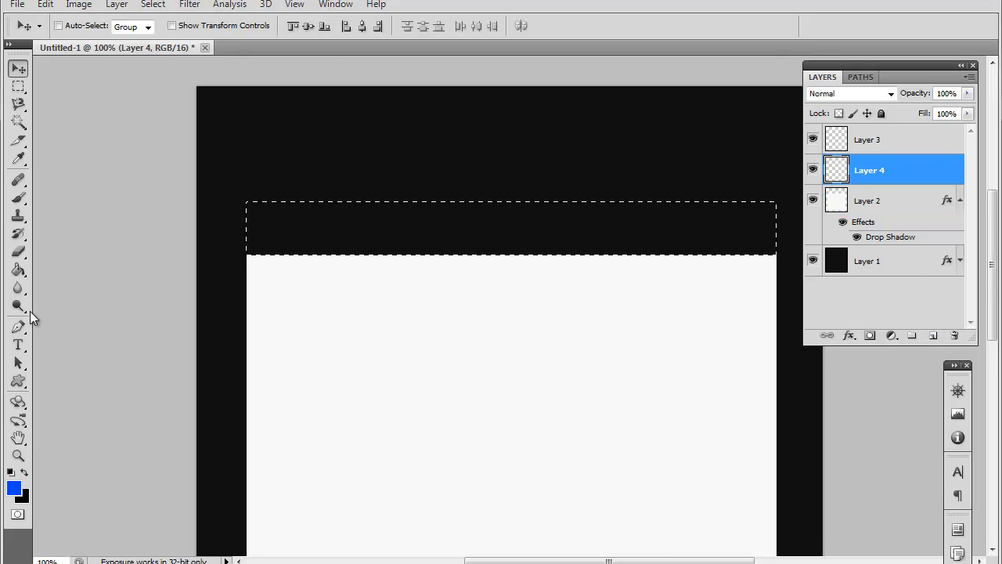
{"action": "left_click", "coordinate": [19, 270]}
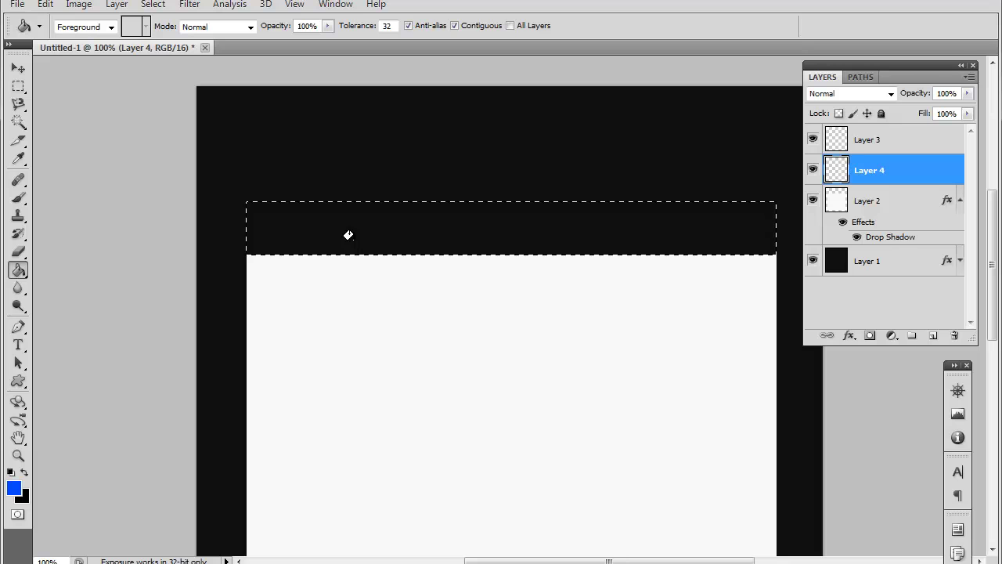
{"action": "left_click", "coordinate": [355, 233]}
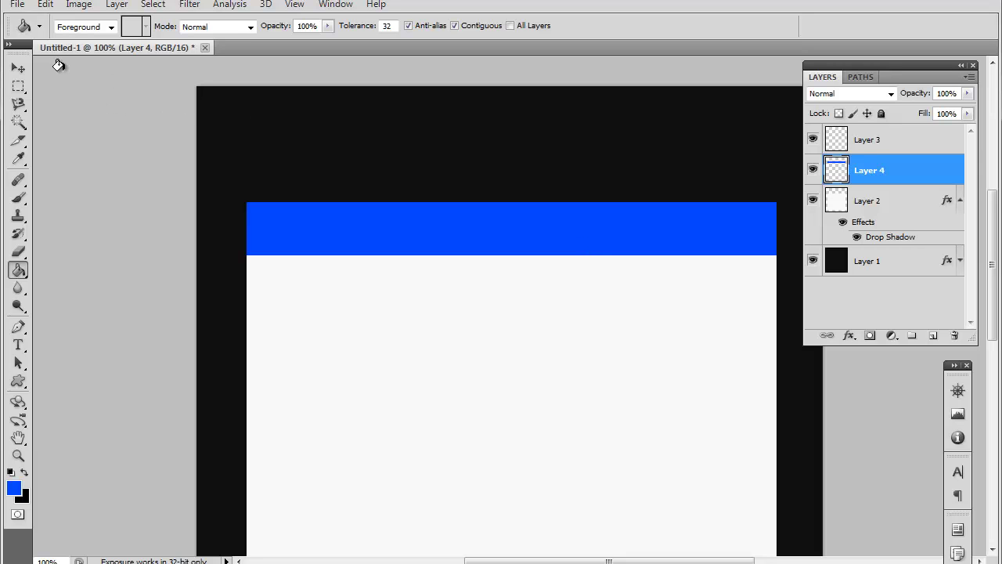
{"action": "left_click", "coordinate": [18, 69]}
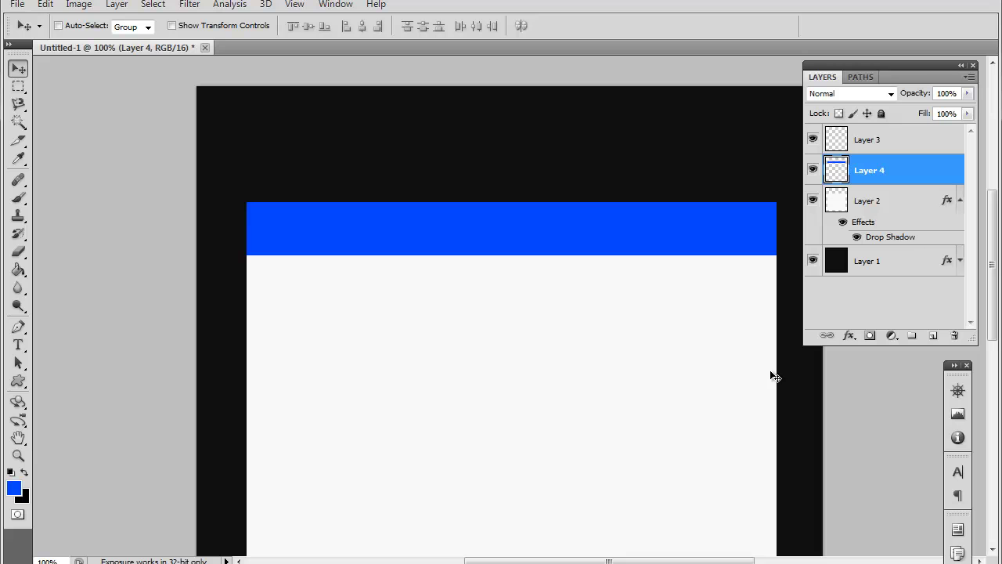
Copy Layer 2's Drop Shadow style and paste it onto the blue bar's Layer 4.
{"action": "left_click", "coordinate": [913, 210]}
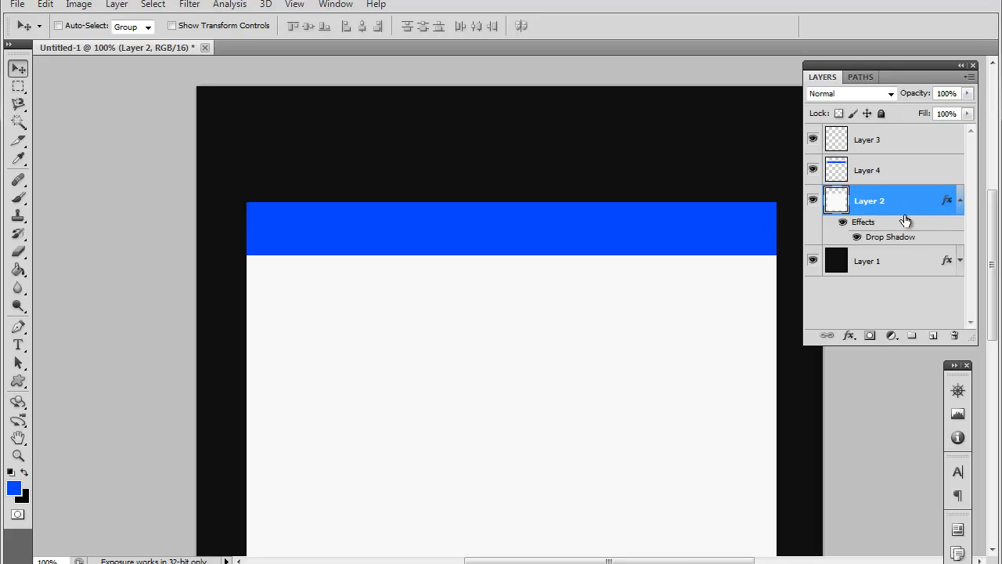
{"action": "right_click", "coordinate": [914, 201]}
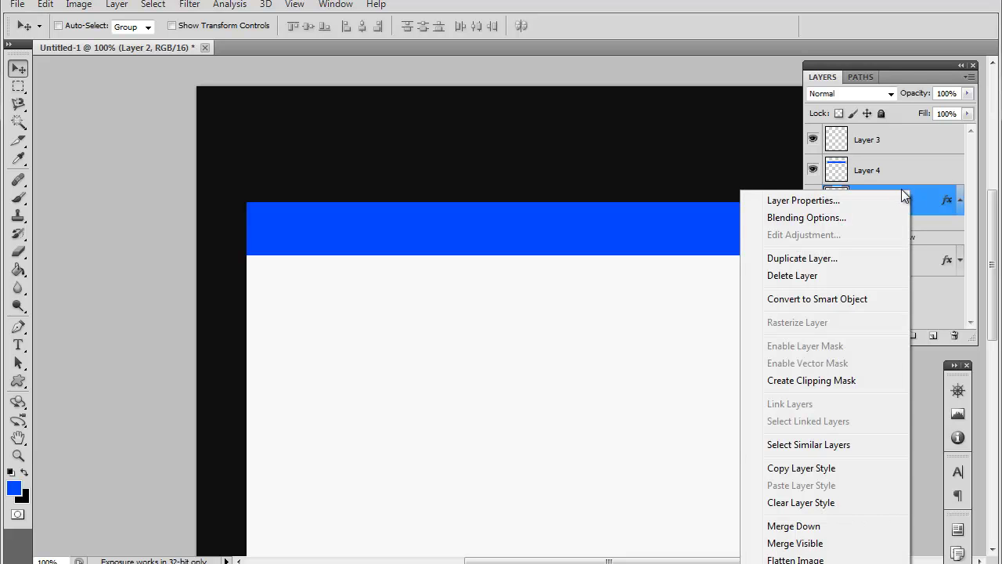
{"action": "left_click", "coordinate": [842, 468]}
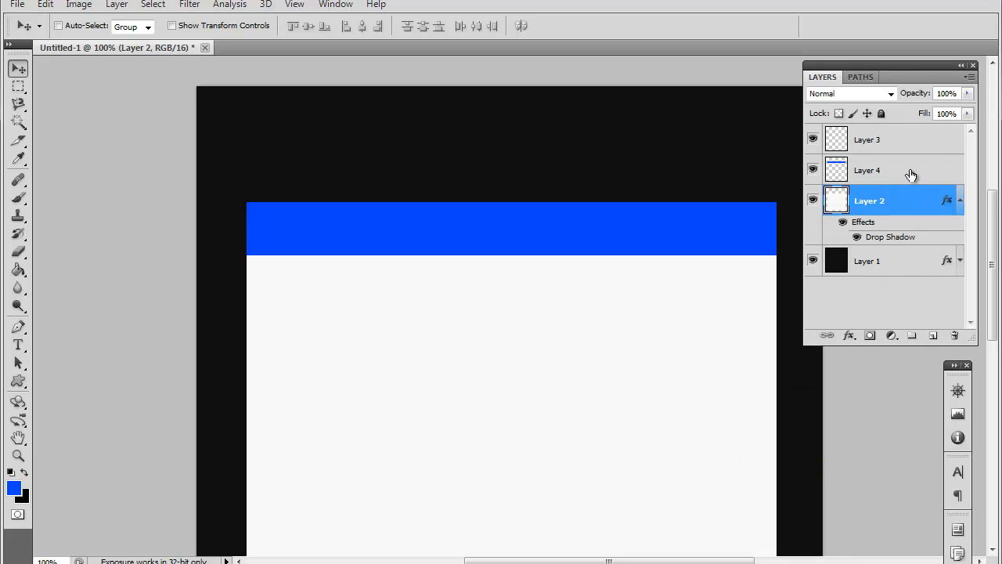
{"action": "left_click", "coordinate": [910, 174]}
{"action": "right_click", "coordinate": [910, 173]}
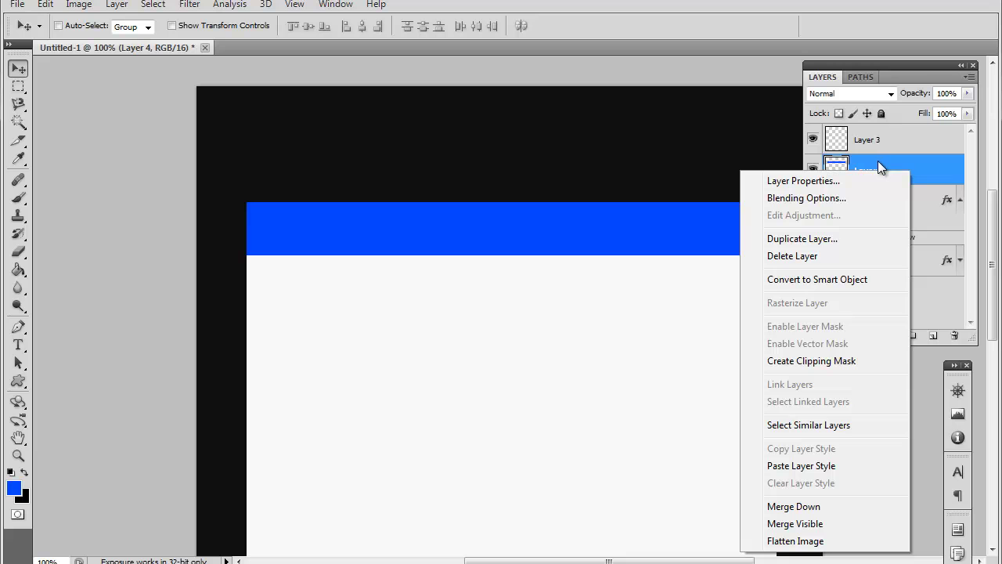
{"action": "left_click", "coordinate": [857, 464]}
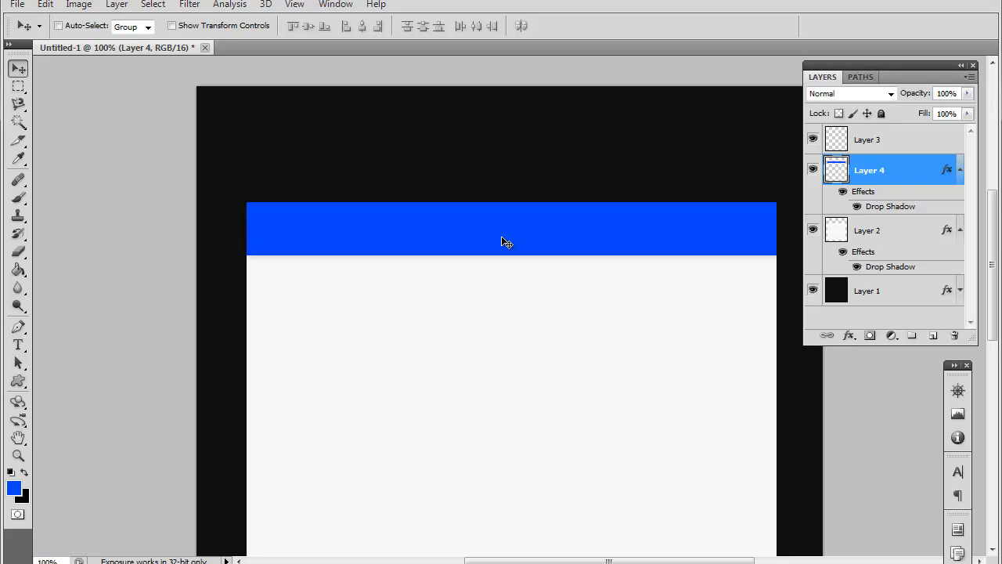
Add a black-to-white Gradient Overlay in Overlay blend mode to Layer 4's blue bar.
{"action": "double_click", "coordinate": [917, 178]}
{"action": "left_click_drag", "start_coordinate": [559, 240], "coordinate": [699, 210]}
{"action": "left_click", "coordinate": [654, 432]}
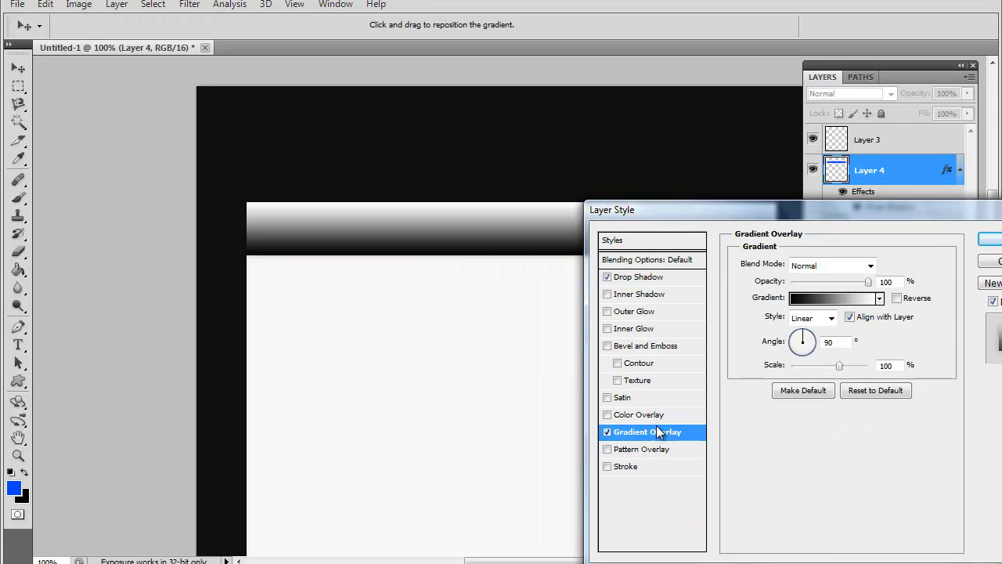
{"action": "left_click", "coordinate": [835, 265]}
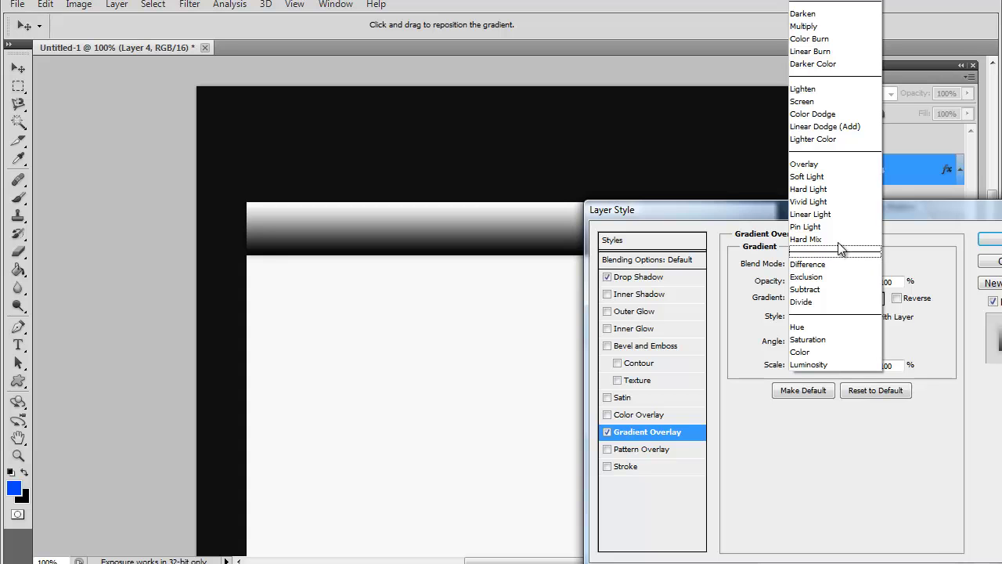
{"action": "left_click", "coordinate": [814, 164]}
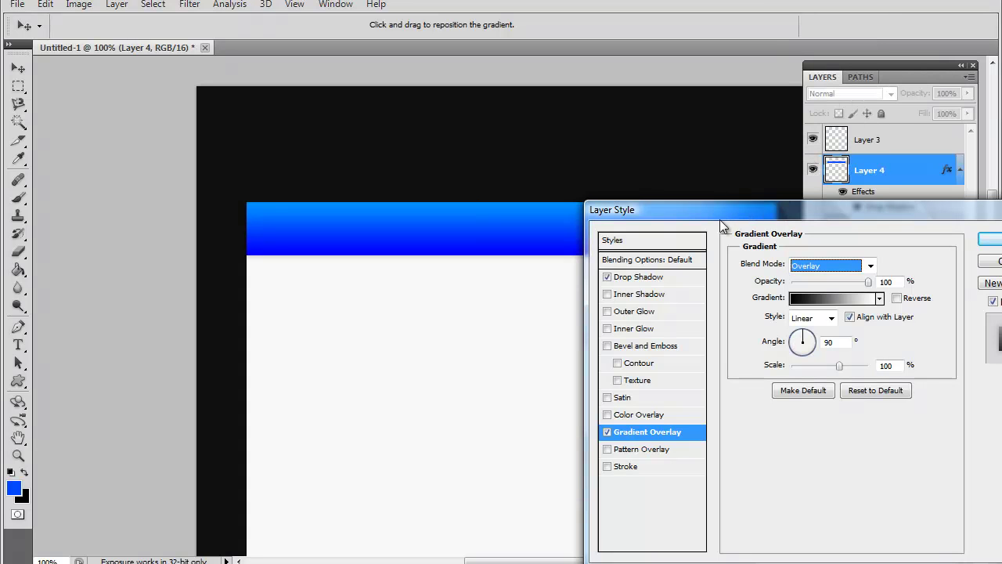
{"action": "left_click_drag", "start_coordinate": [713, 210], "coordinate": [572, 379]}
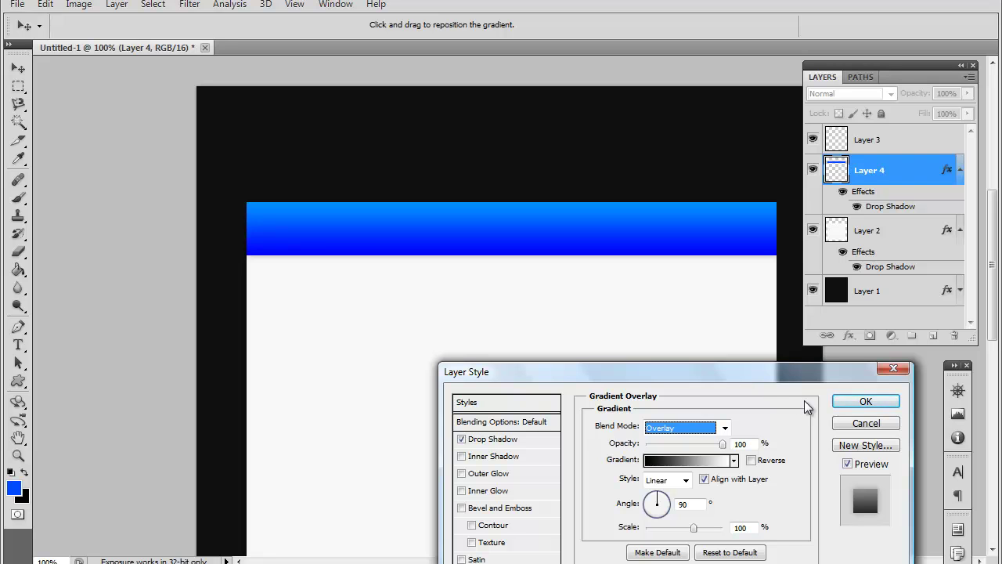
{"action": "left_click", "coordinate": [855, 408]}
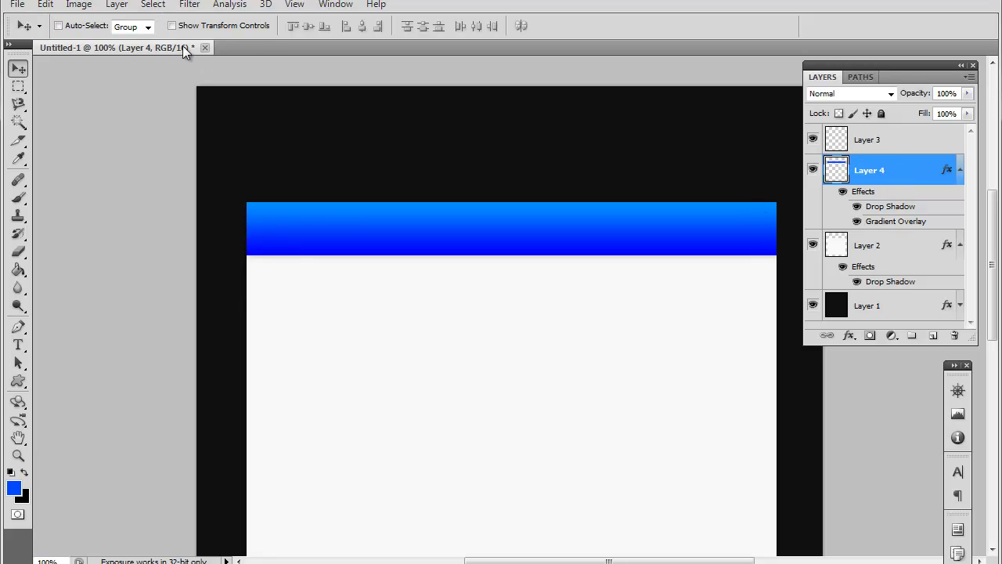
Load Layer 4's transparency as a selection around the navigation bar.
{"action": "left_click", "coordinate": [152, 5]}
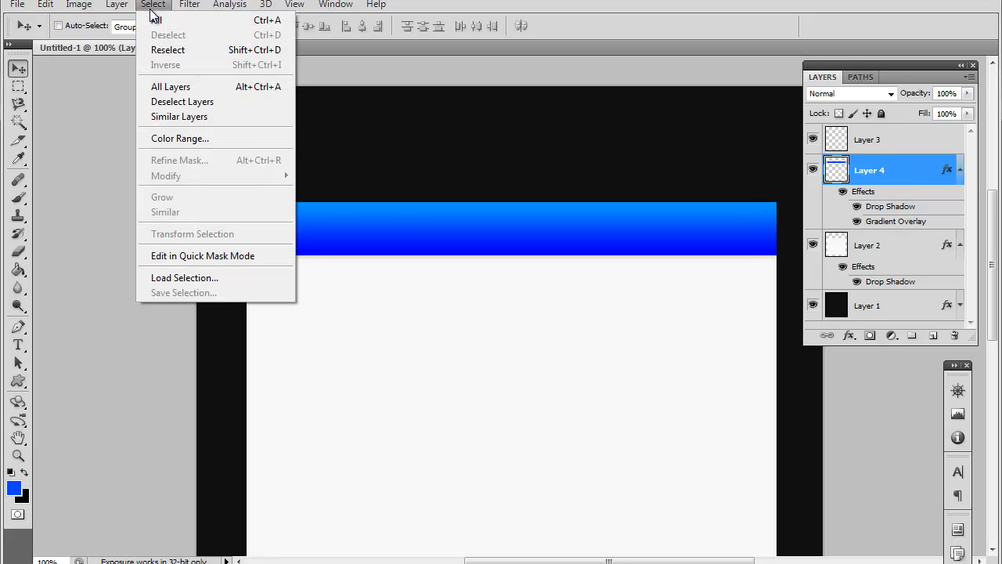
{"action": "left_click", "coordinate": [241, 275]}
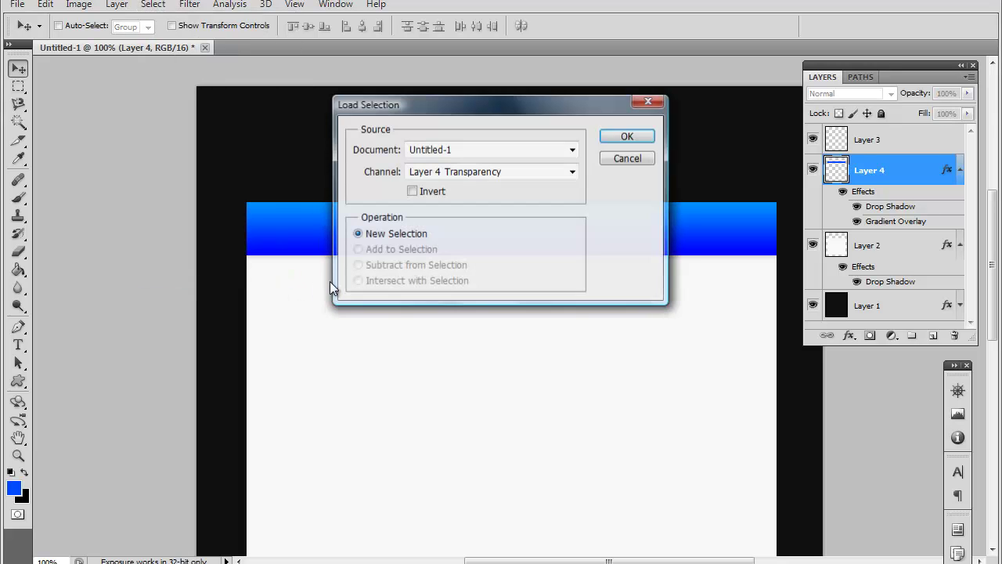
{"action": "left_click", "coordinate": [623, 138]}
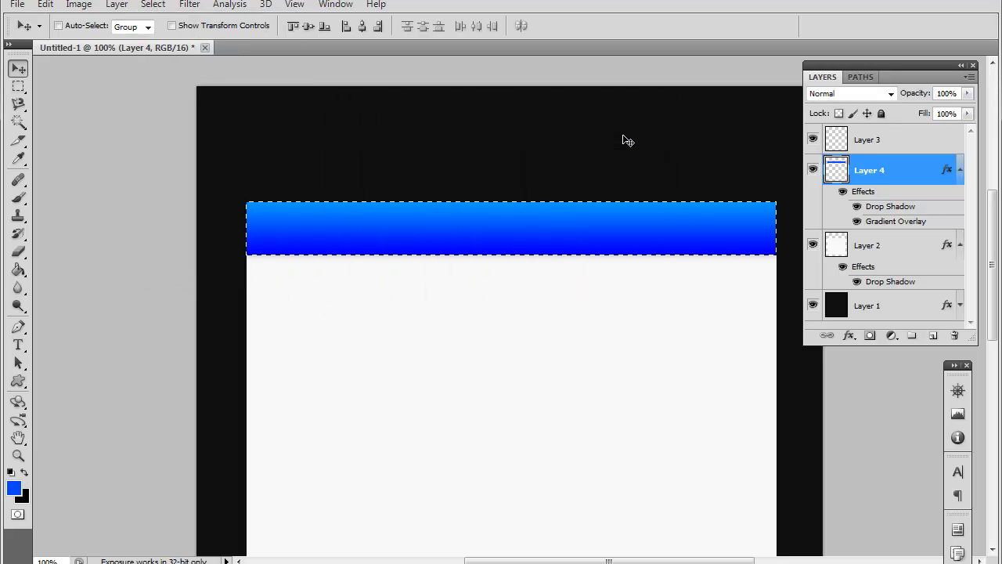
Transform the selection down to 50% height, covering the bar's top half.
{"action": "left_click", "coordinate": [152, 6]}
{"action": "left_click", "coordinate": [201, 234]}
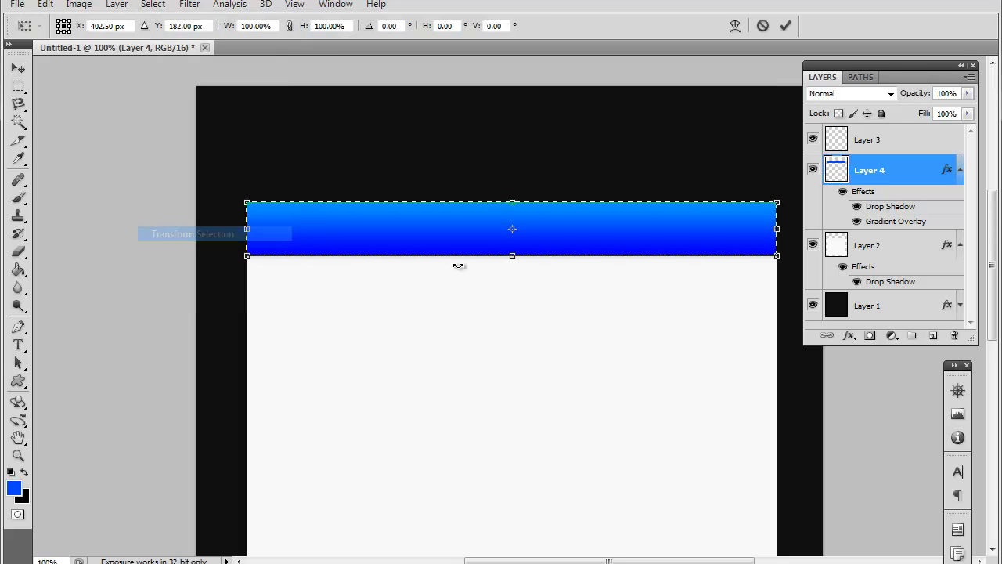
{"action": "left_click_drag", "start_coordinate": [514, 255], "coordinate": [515, 231]}
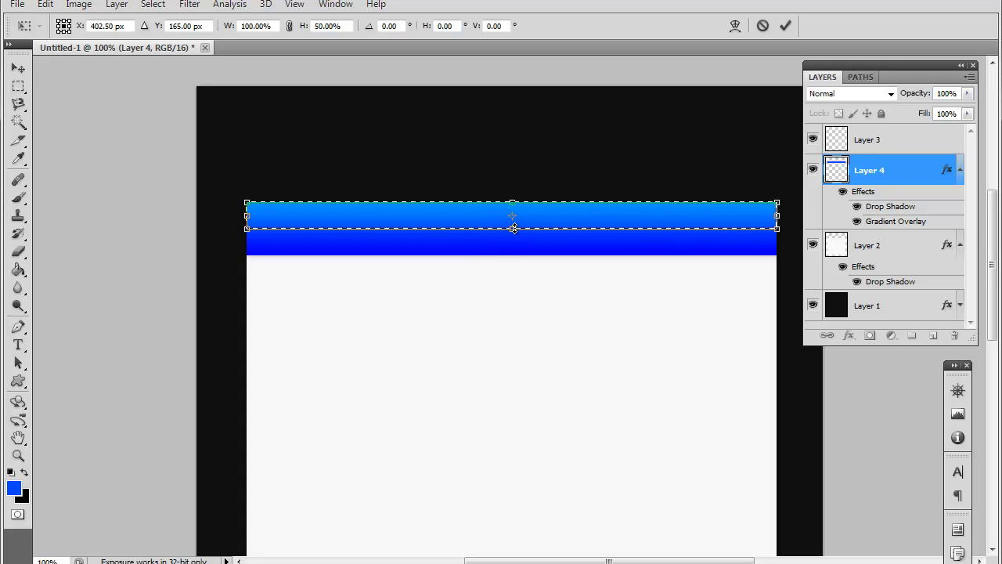
{"action": "key", "text": "Return"}
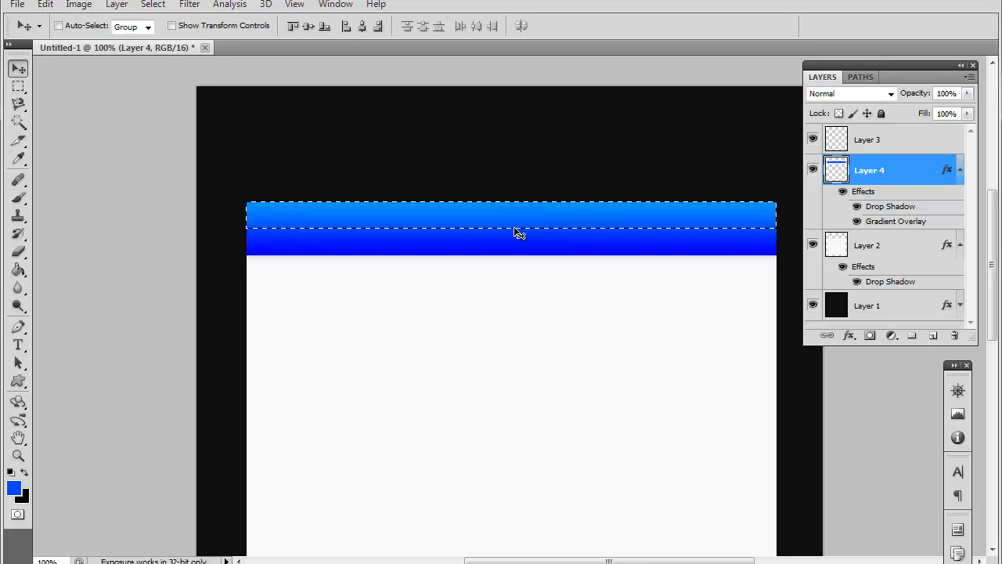
Add a new shine layer and ready the Paint Bucket with white as the fill colour.
{"action": "left_click", "coordinate": [933, 336]}
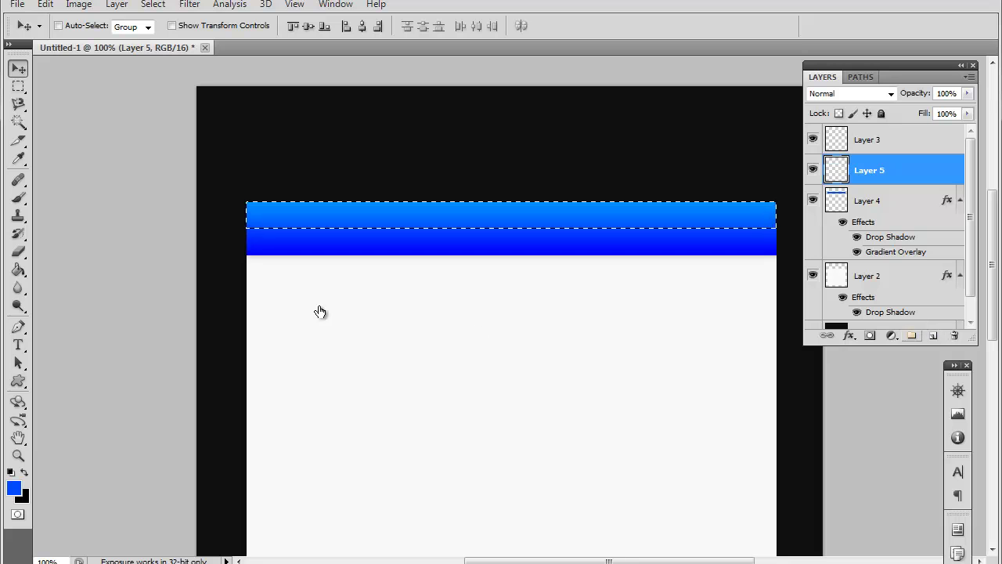
{"action": "left_click", "coordinate": [18, 270]}
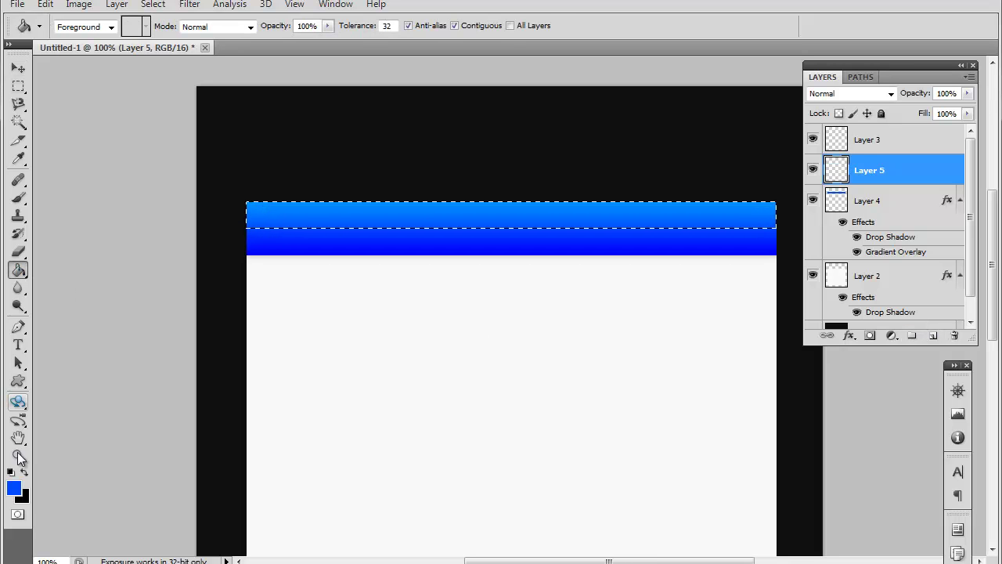
{"action": "left_click", "coordinate": [10, 471]}
{"action": "left_click", "coordinate": [24, 472]}
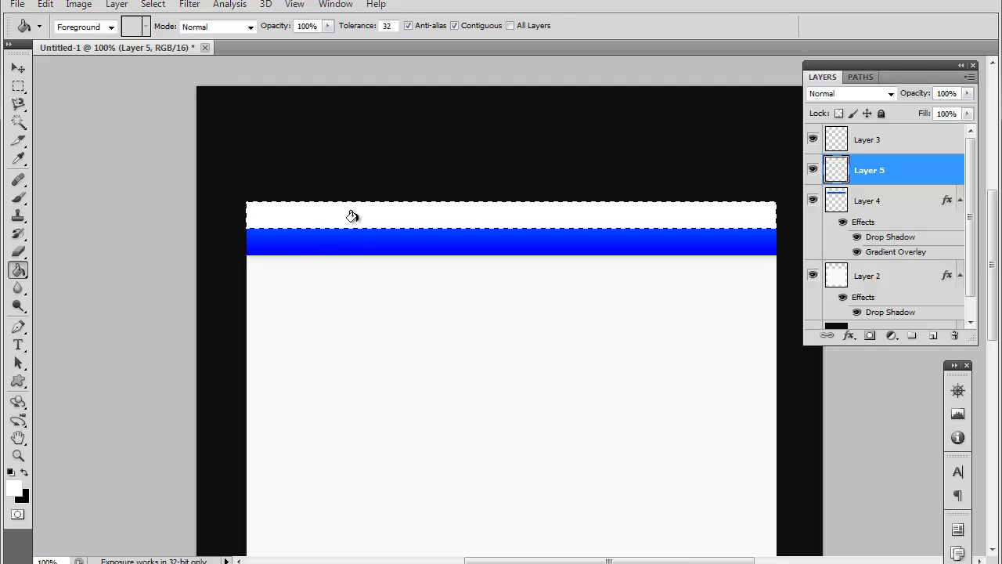
Set the shine layer to Overlay and try lowering its opacity to around 51%.
{"action": "left_click", "coordinate": [865, 93]}
{"action": "left_click", "coordinate": [834, 297]}
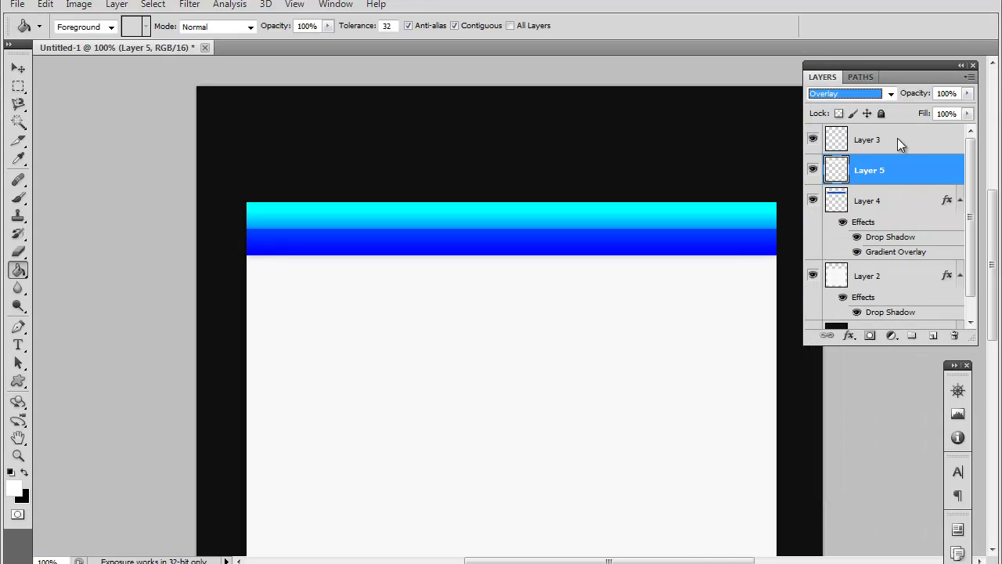
{"action": "left_click", "coordinate": [967, 93]}
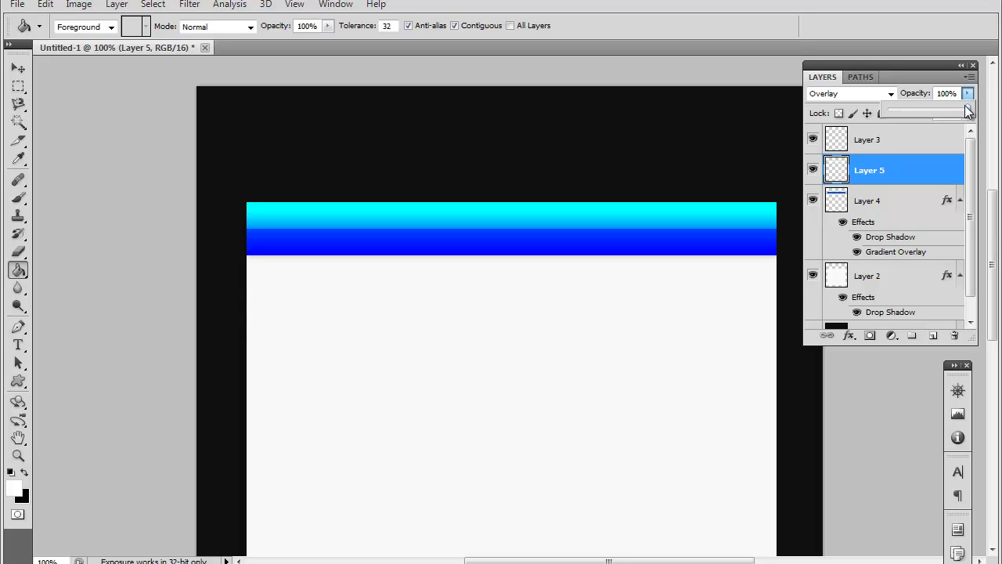
{"action": "left_click_drag", "start_coordinate": [968, 112], "coordinate": [920, 126]}
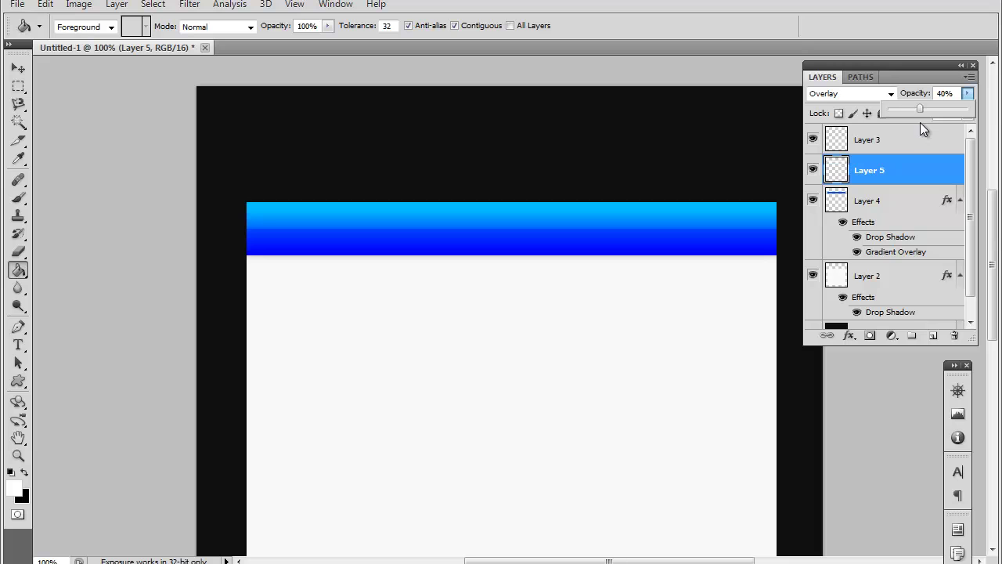
{"action": "left_click_drag", "start_coordinate": [916, 120], "coordinate": [902, 119]}
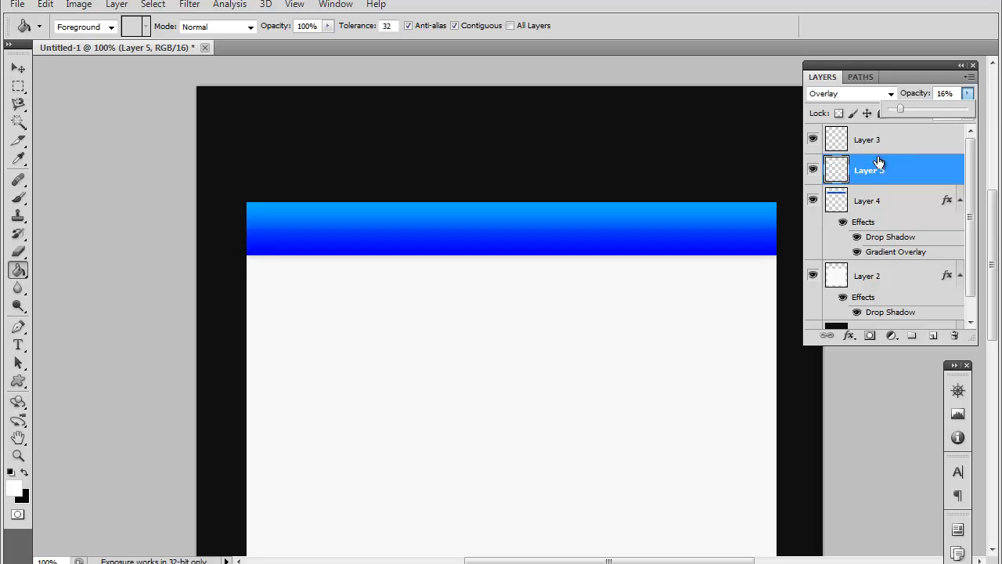
{"action": "left_click_drag", "start_coordinate": [929, 114], "coordinate": [930, 113]}
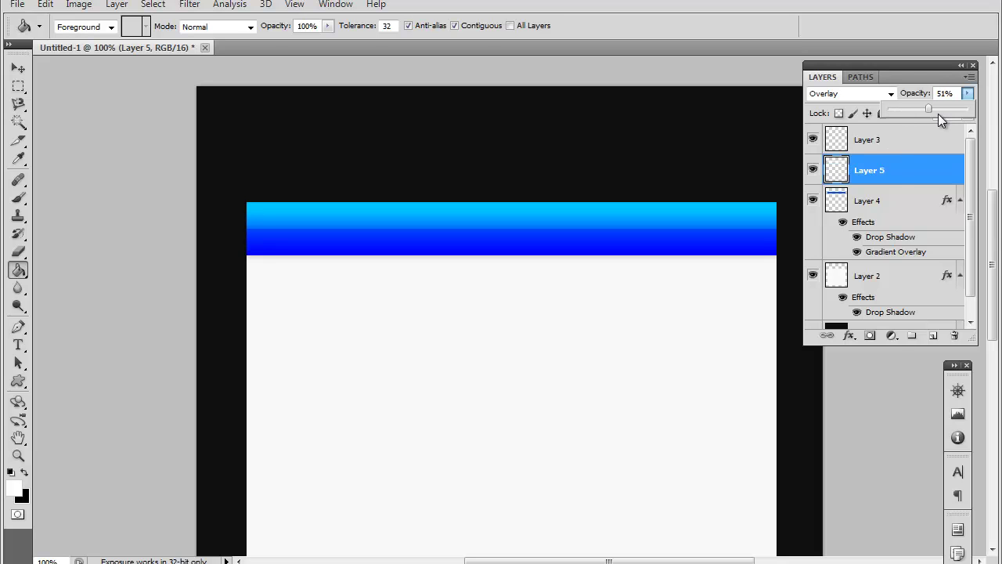
{"action": "key", "text": "Escape"}
Compare Soft Light and Normal blending, then settle on Overlay at 55% opacity.
{"action": "left_click", "coordinate": [825, 95]}
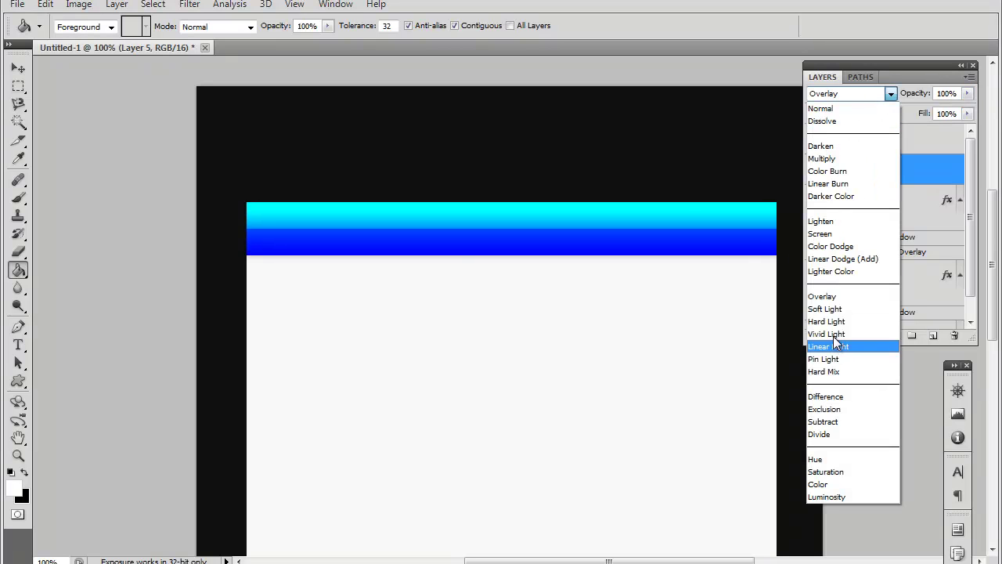
{"action": "left_click", "coordinate": [830, 311]}
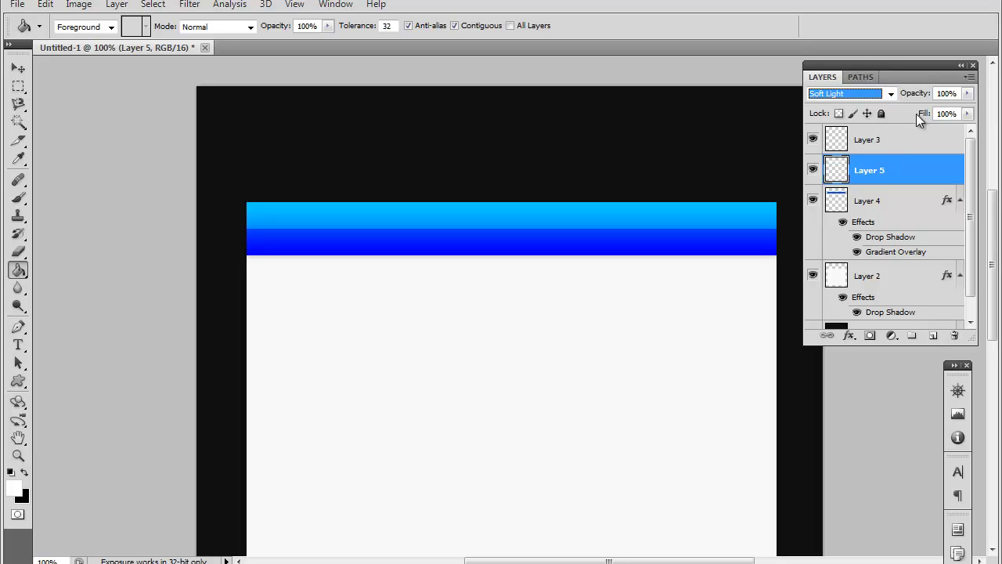
{"action": "key", "text": "Down"}
{"action": "key", "text": "Down"}
{"action": "key", "text": "Up"}
{"action": "key", "text": "Up"}
{"action": "key", "text": "Up"}
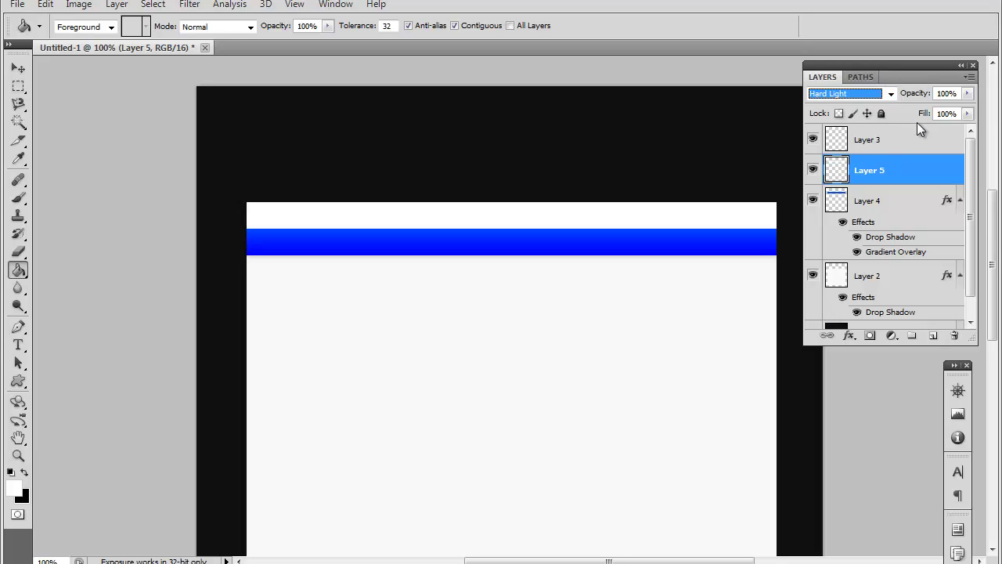
{"action": "left_click", "coordinate": [853, 94]}
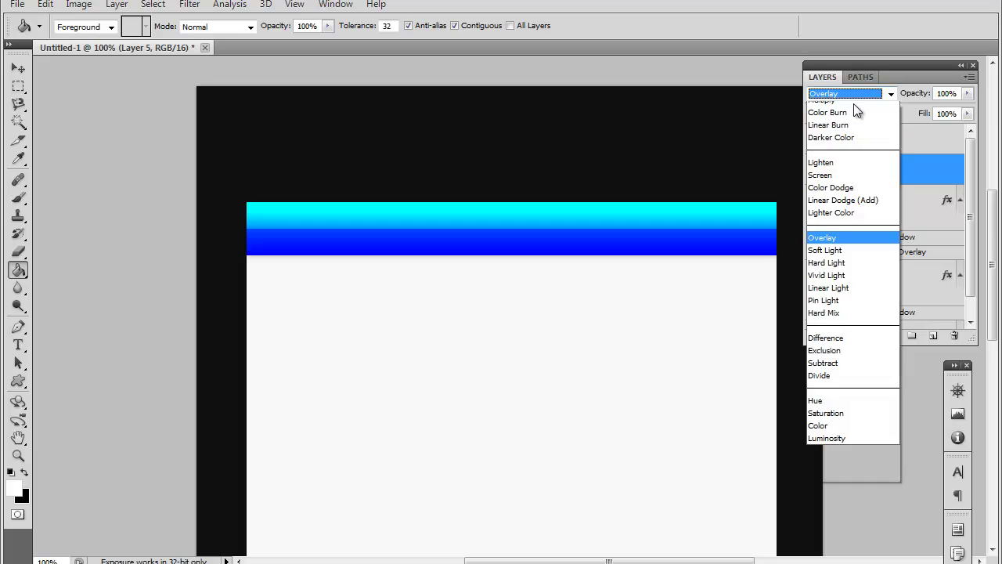
{"action": "left_click", "coordinate": [852, 107]}
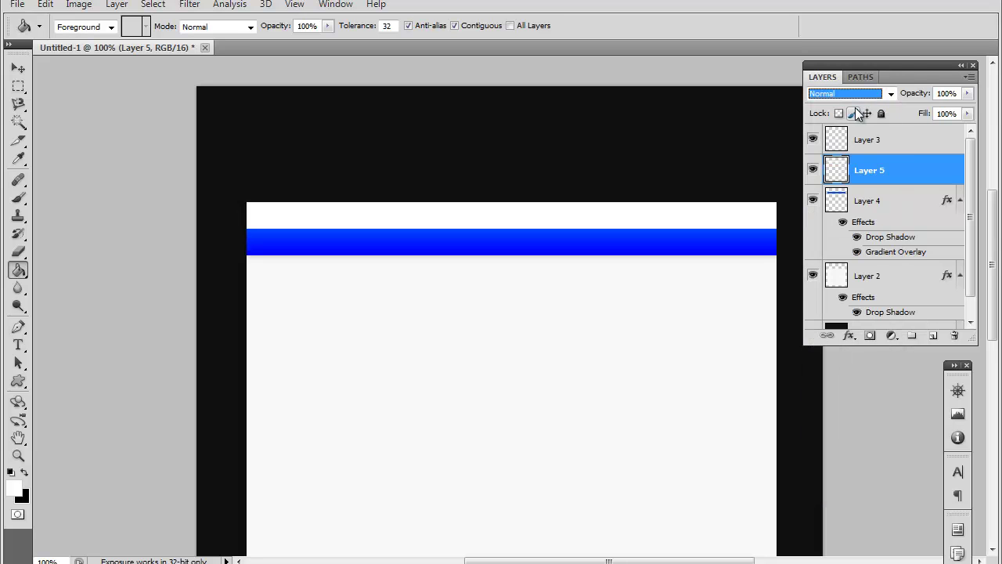
{"action": "left_click", "coordinate": [968, 93]}
{"action": "left_click_drag", "start_coordinate": [967, 110], "coordinate": [989, 119]}
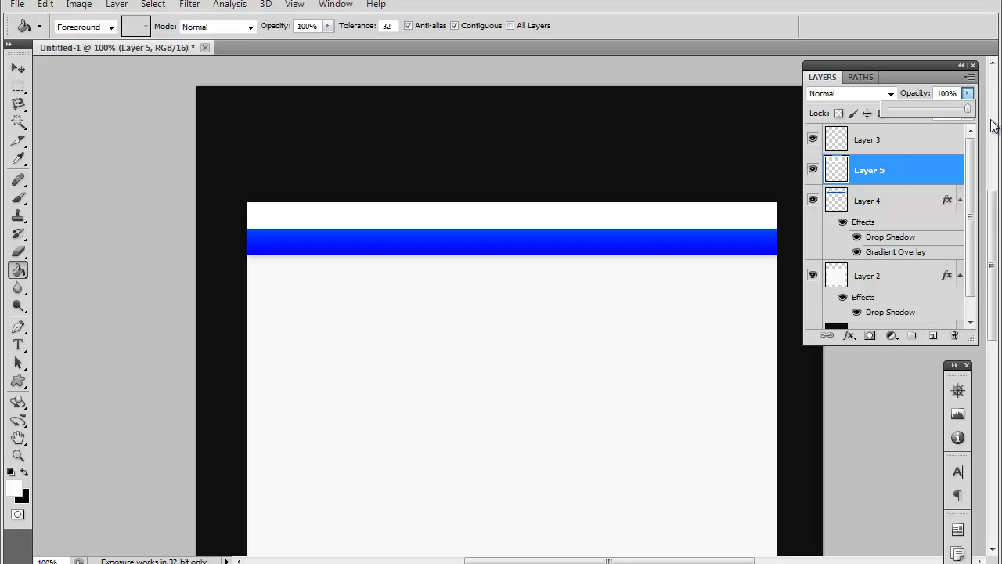
{"action": "left_click", "coordinate": [833, 100]}
{"action": "left_click", "coordinate": [831, 298]}
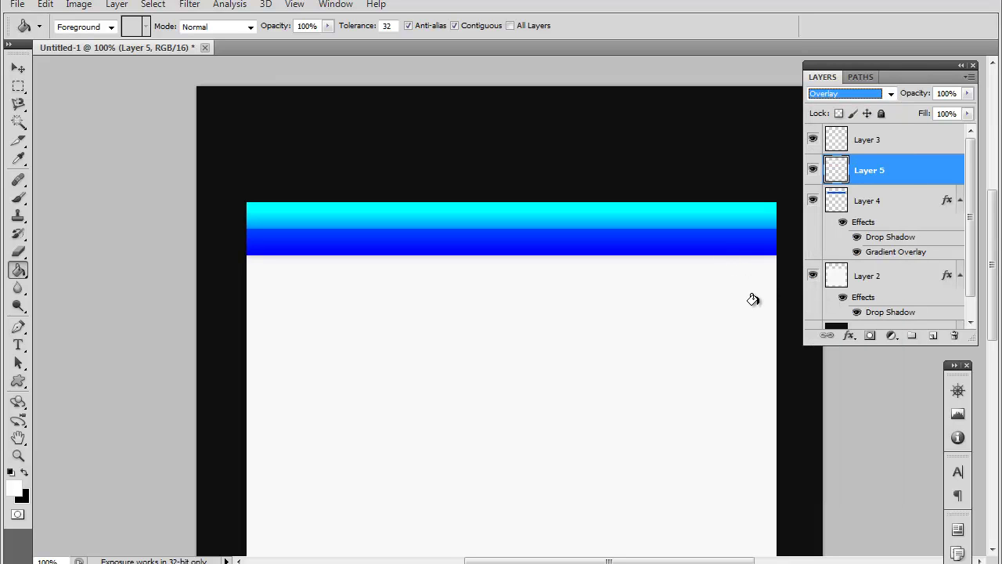
{"action": "left_click_drag", "start_coordinate": [968, 93], "coordinate": [936, 113]}
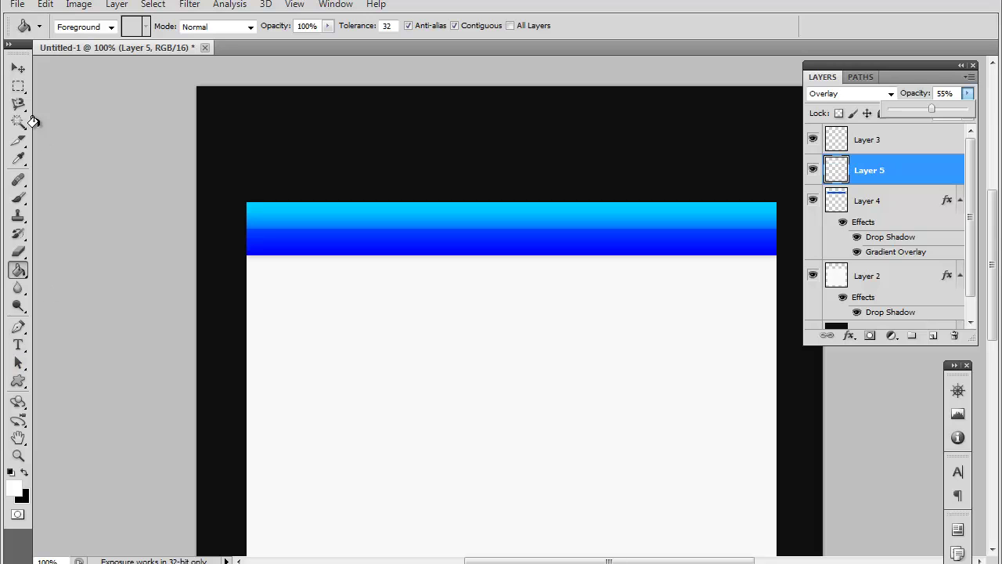
{"action": "left_click", "coordinate": [17, 69]}
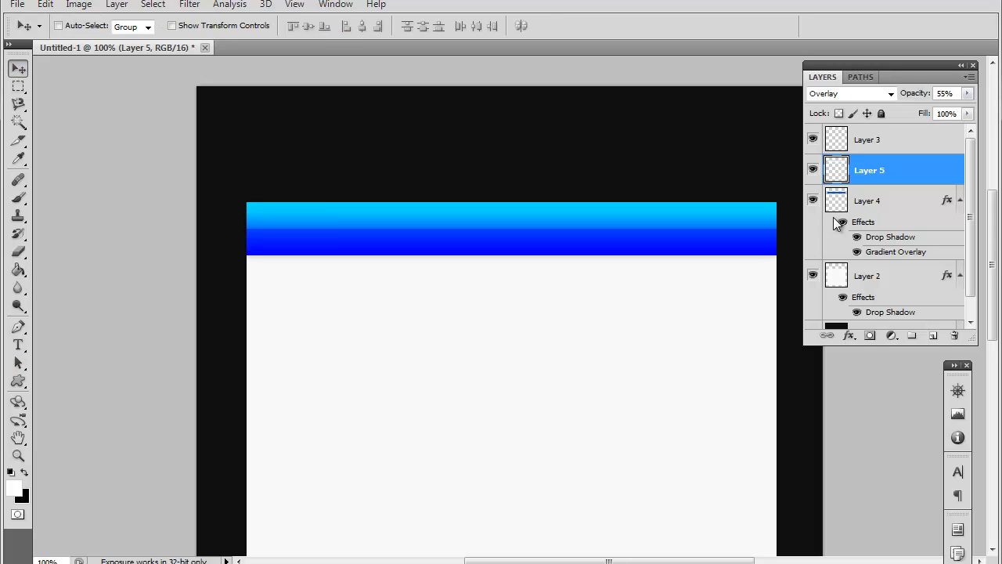
{"action": "scroll", "coordinate": [740, 290], "scroll_direction": "down", "scroll_amount": 5}
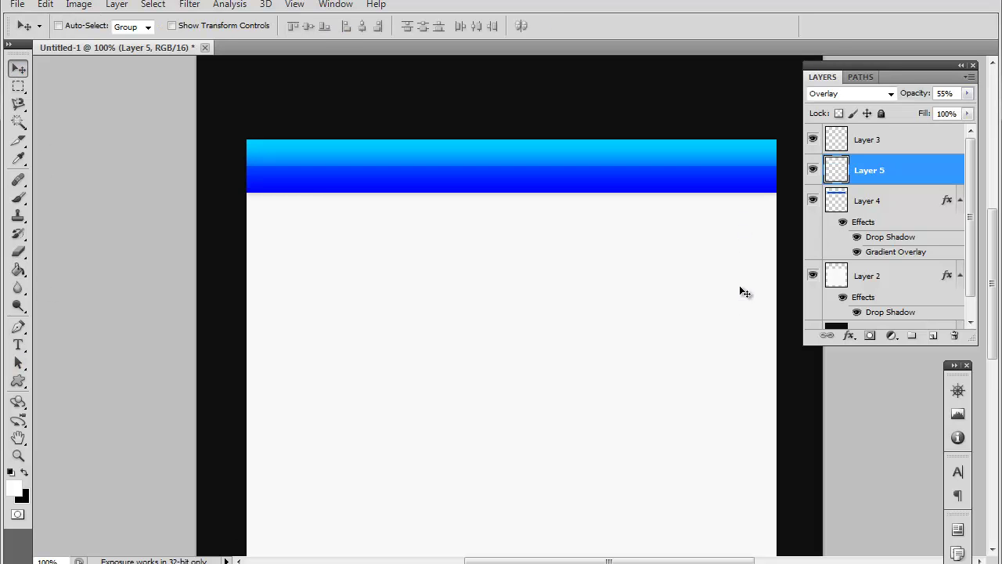
{"action": "scroll", "coordinate": [544, 284], "scroll_direction": "down", "scroll_amount": 1}
{"action": "scroll", "coordinate": [540, 282], "scroll_direction": "up", "scroll_amount": 3}
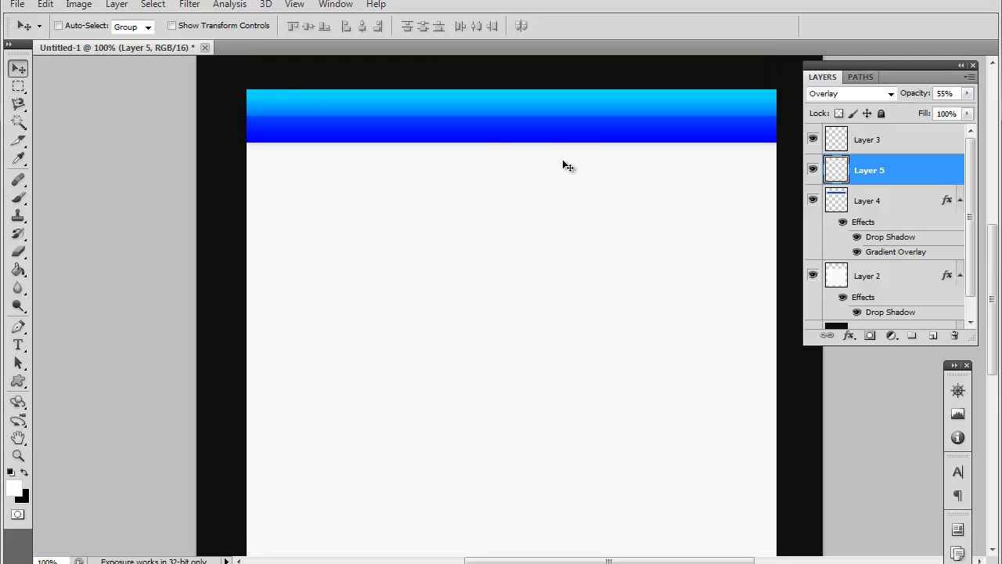
{"action": "scroll", "coordinate": [470, 168], "scroll_direction": "up", "scroll_amount": 1}
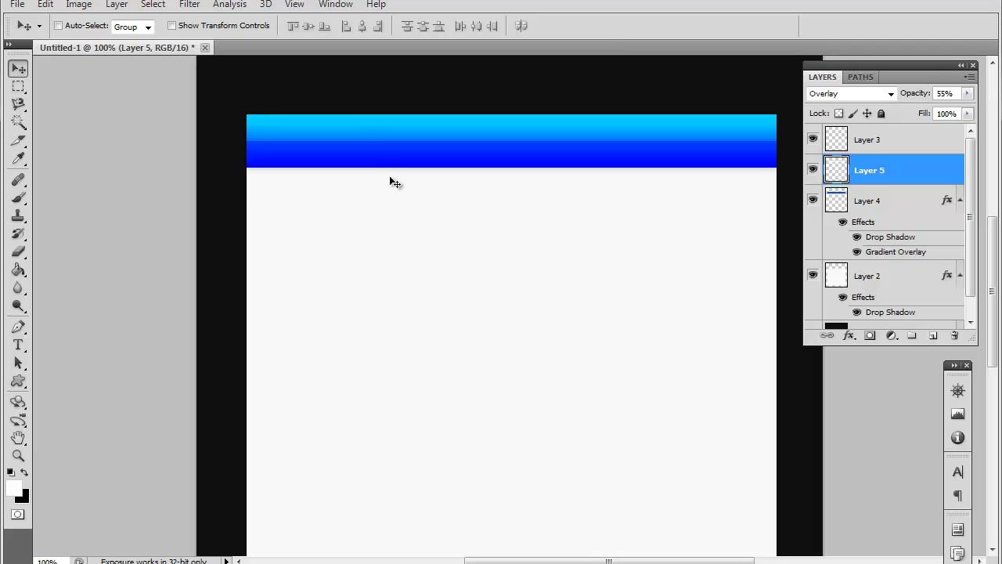
{"action": "scroll", "coordinate": [391, 176], "scroll_direction": "up", "scroll_amount": 3}
{"action": "scroll", "coordinate": [392, 176], "scroll_direction": "down", "scroll_amount": 3}
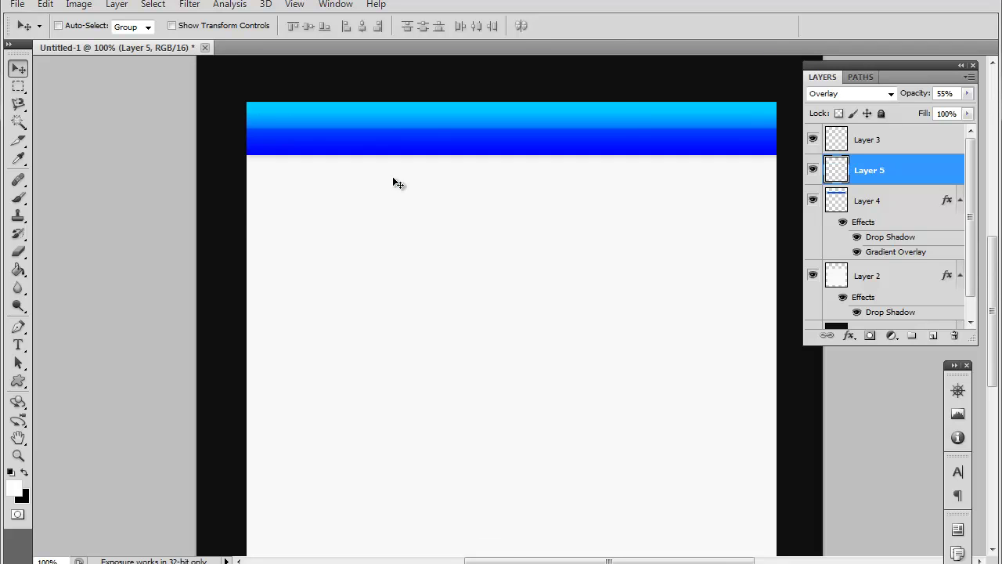
{"action": "scroll", "coordinate": [392, 176], "scroll_direction": "down", "scroll_amount": 3}
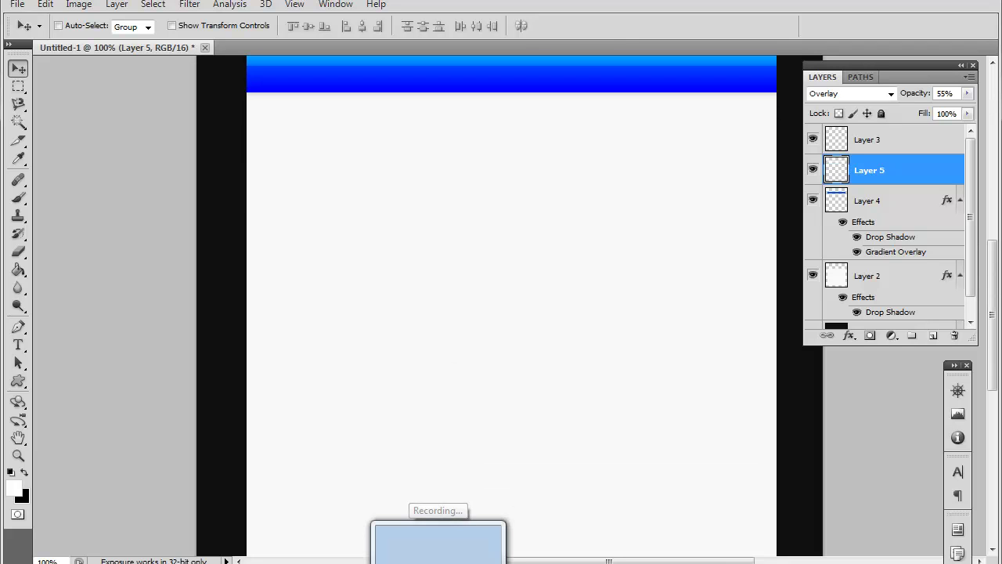